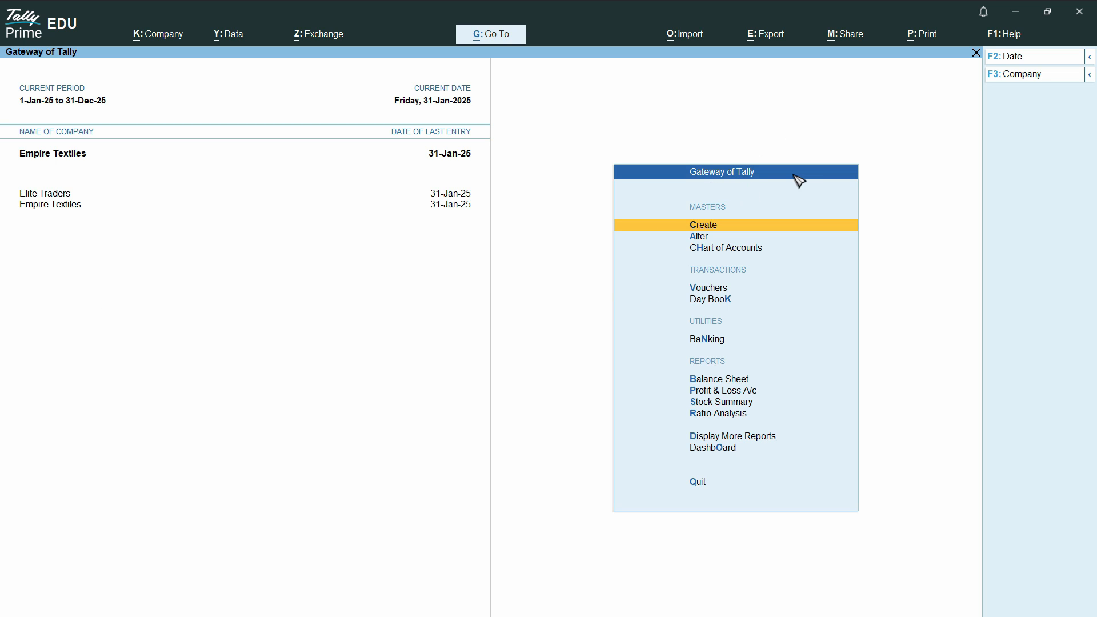
Step: Create a new stock location named New York under Main Location and save it
{"action": "left_click", "coordinate": [708, 226]}
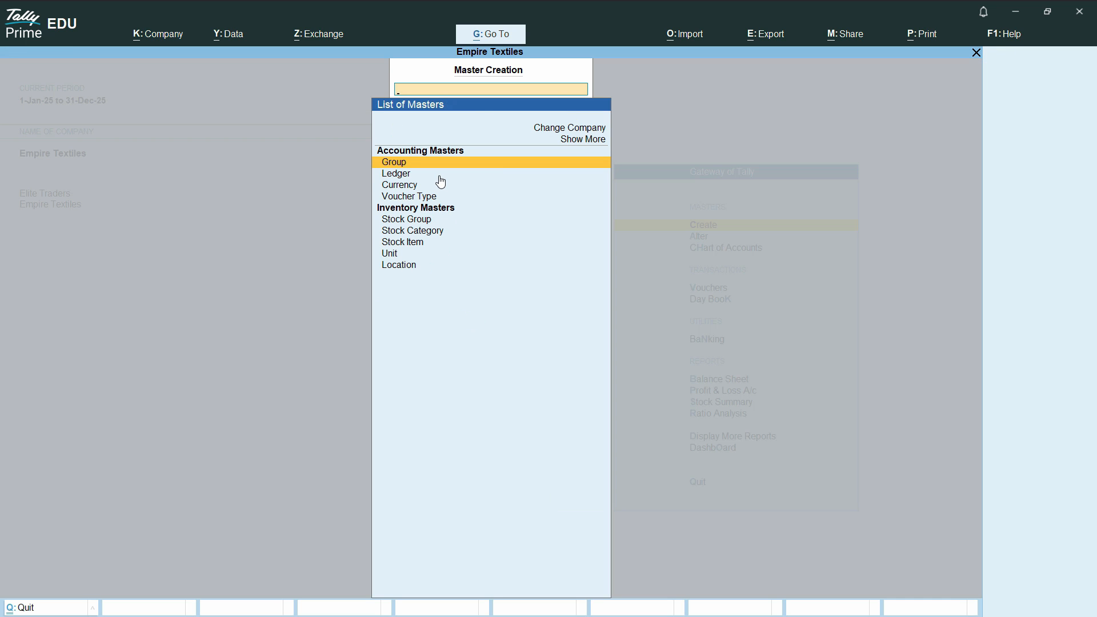
{"action": "left_click", "coordinate": [411, 268]}
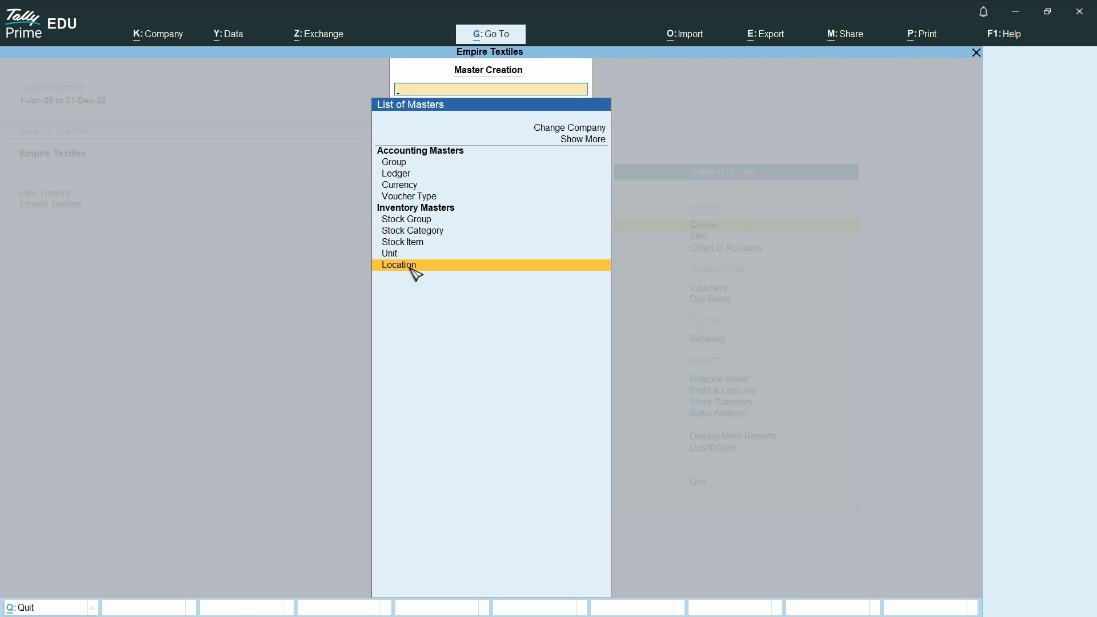
{"action": "left_click", "coordinate": [411, 269]}
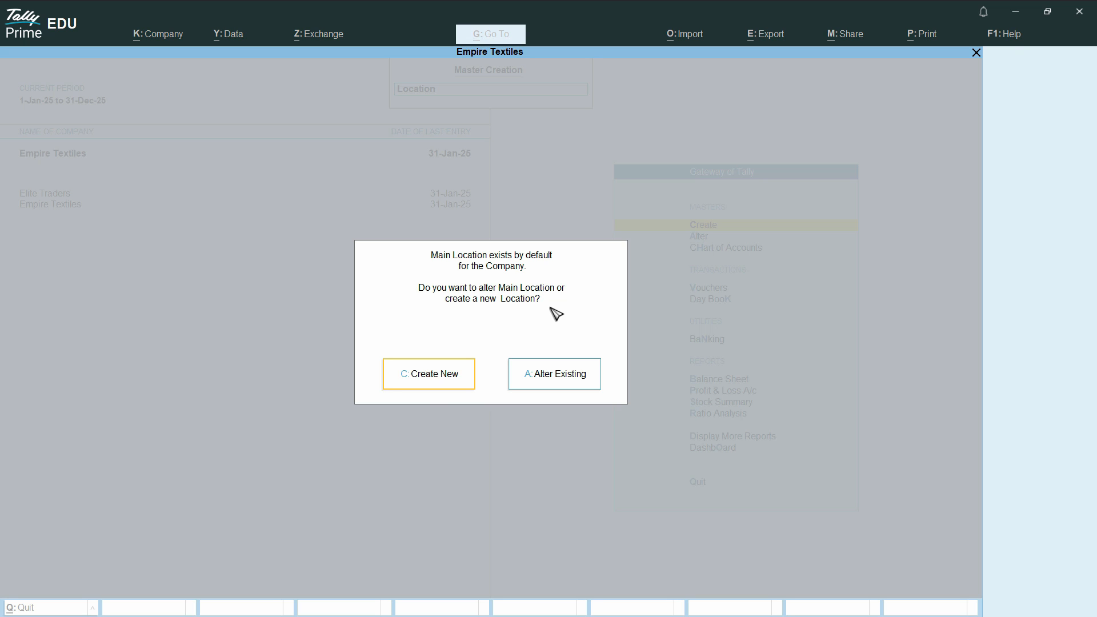
{"action": "left_click", "coordinate": [430, 387]}
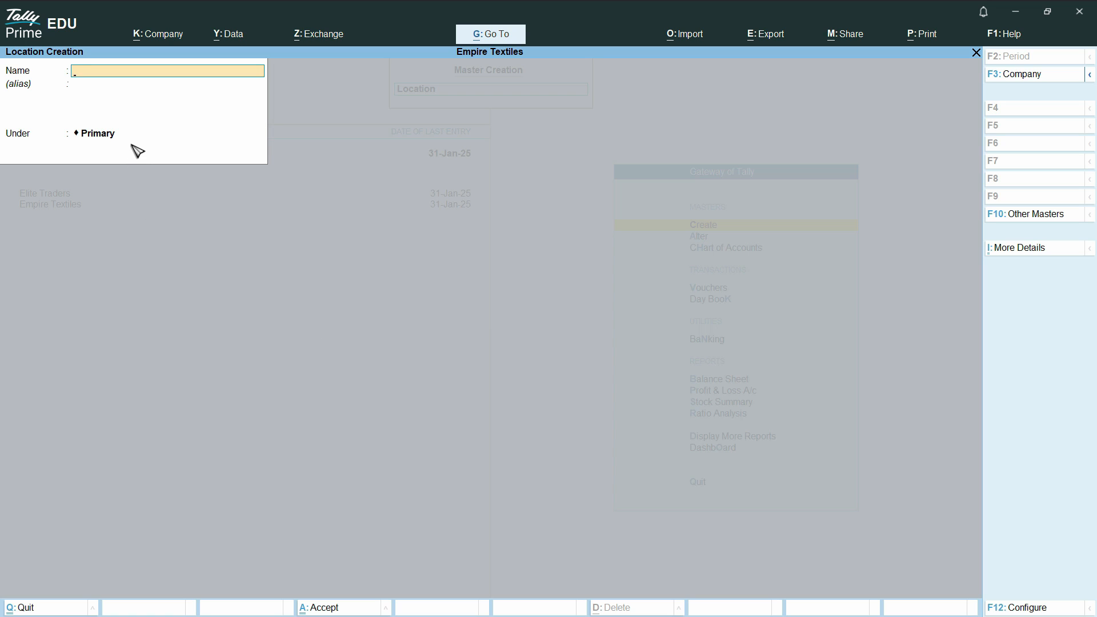
{"action": "type", "text": "New Yor"}
{"action": "key", "text": "Return"}
{"action": "key", "text": "Return"}
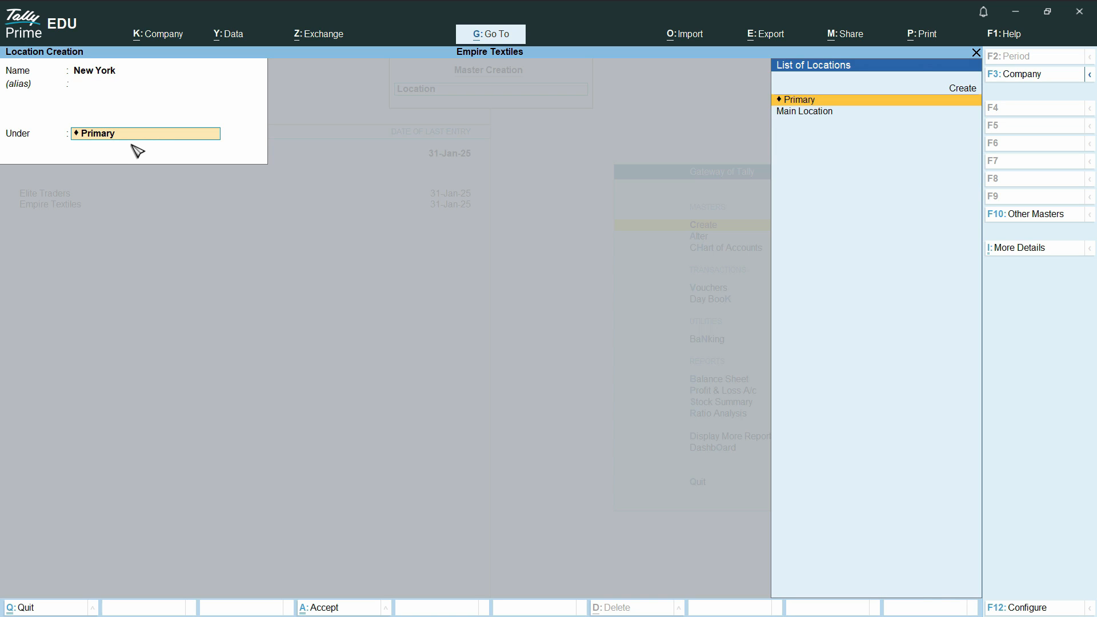
{"action": "key", "text": "Down"}
{"action": "key", "text": "Return"}
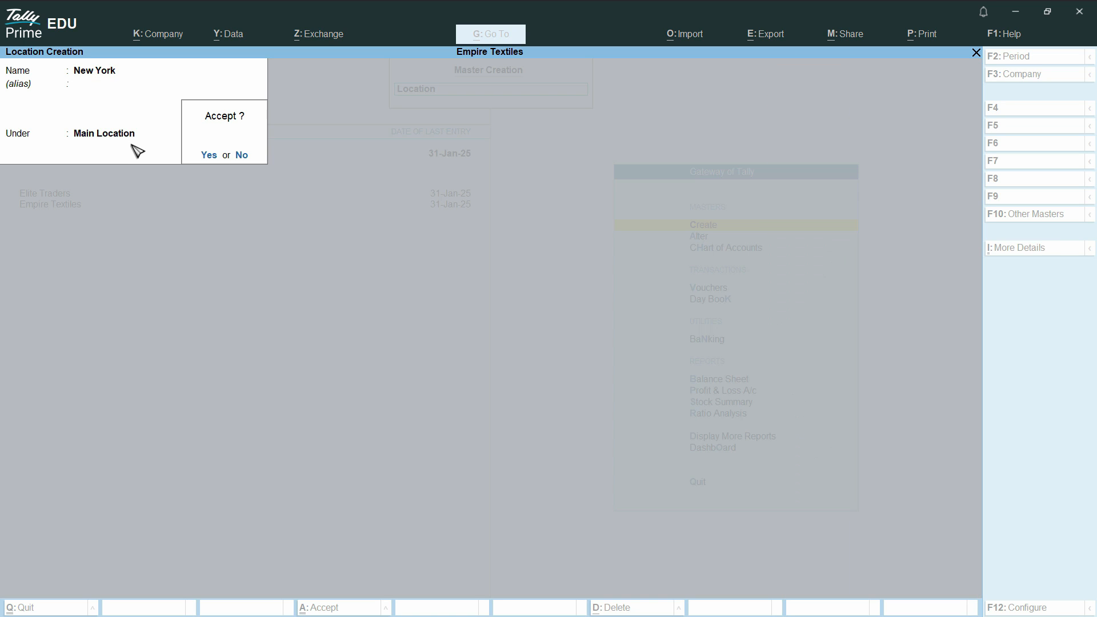
{"action": "key", "text": "Return"}
Step: Create a second stock location named Washington under Main Location and save it
{"action": "type", "text": "Wa"}
{"action": "key", "text": "BackSpace"}
{"action": "type", "text": "ashin"}
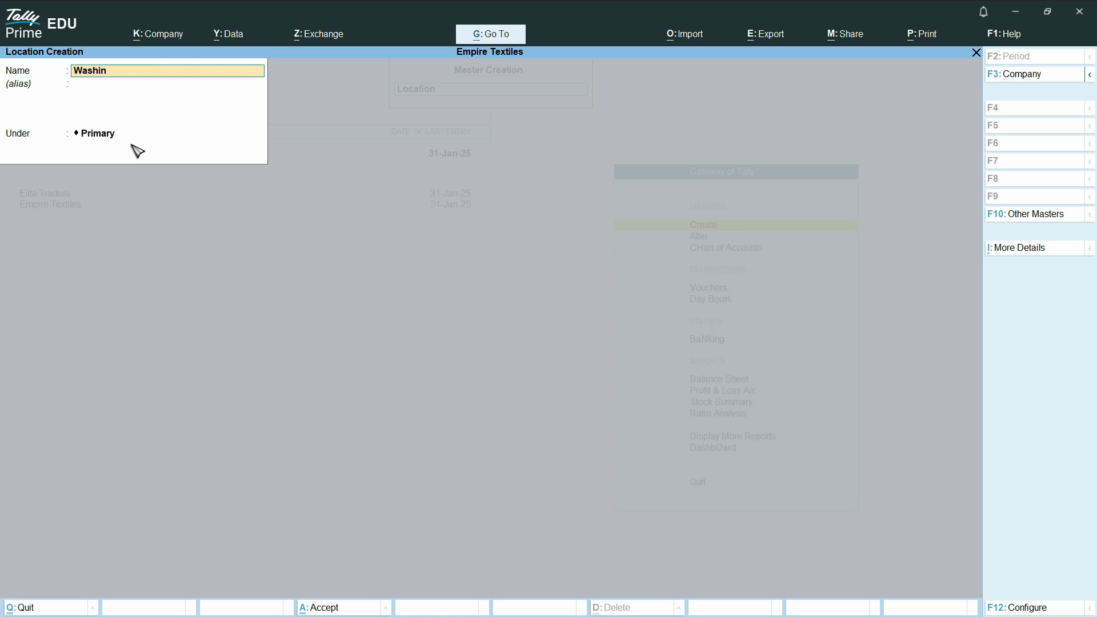
{"action": "type", "text": "gton"}
{"action": "key", "text": "Return"}
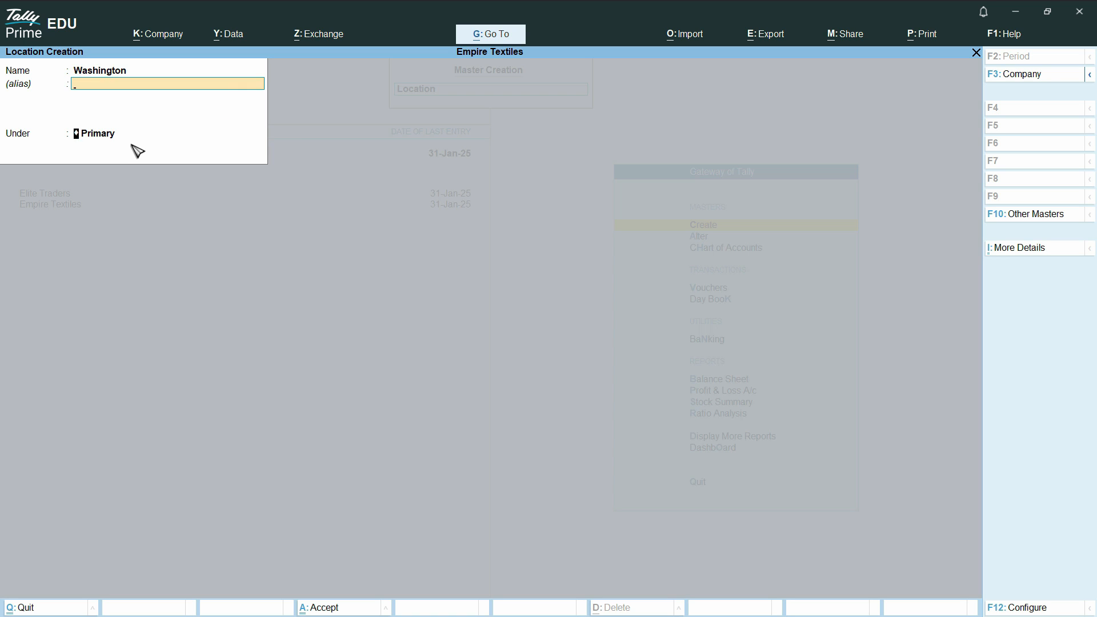
{"action": "key", "text": "Return"}
{"action": "key", "text": "Down"}
{"action": "key", "text": "Return"}
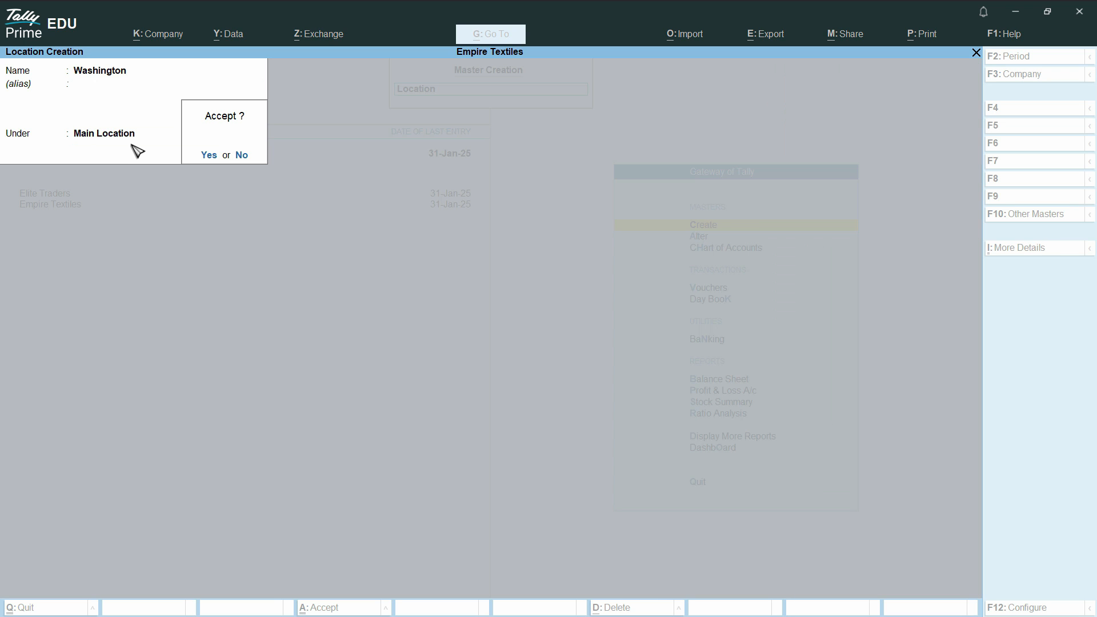
{"action": "key", "text": "Return"}
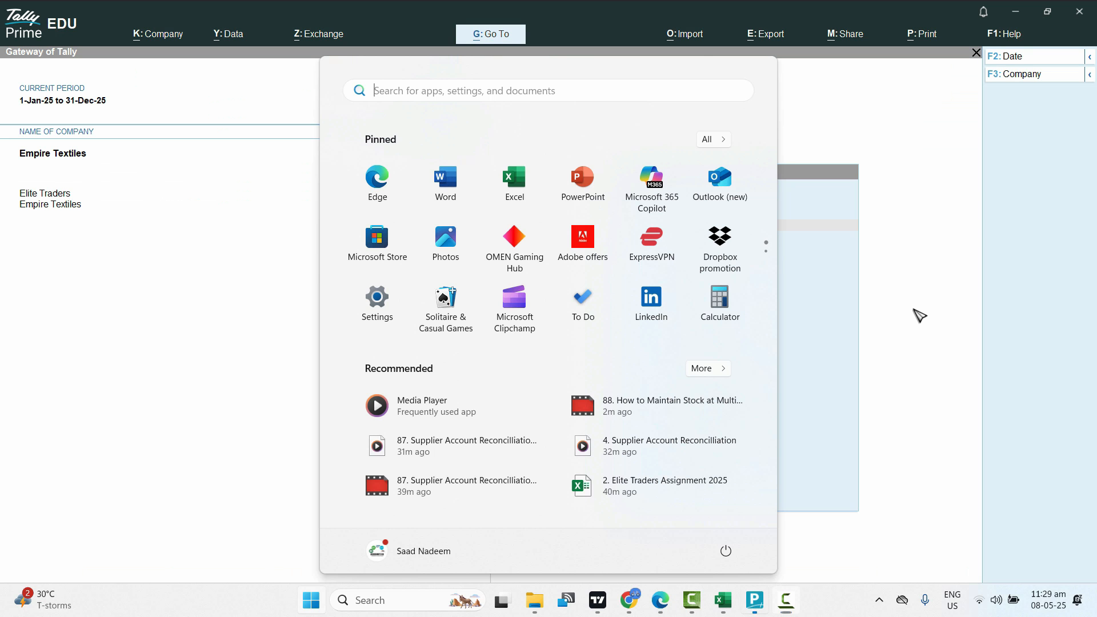
{"action": "left_click", "coordinate": [915, 309]}
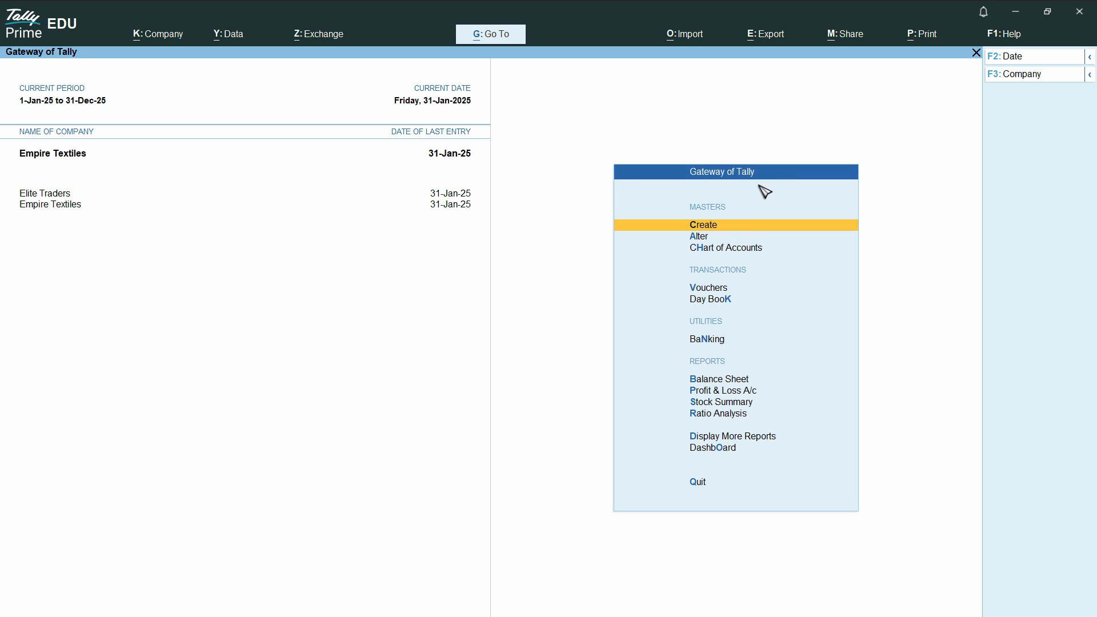
Step: Start a new stock item in the inventory masters and name it Lamps
{"action": "left_click", "coordinate": [708, 227]}
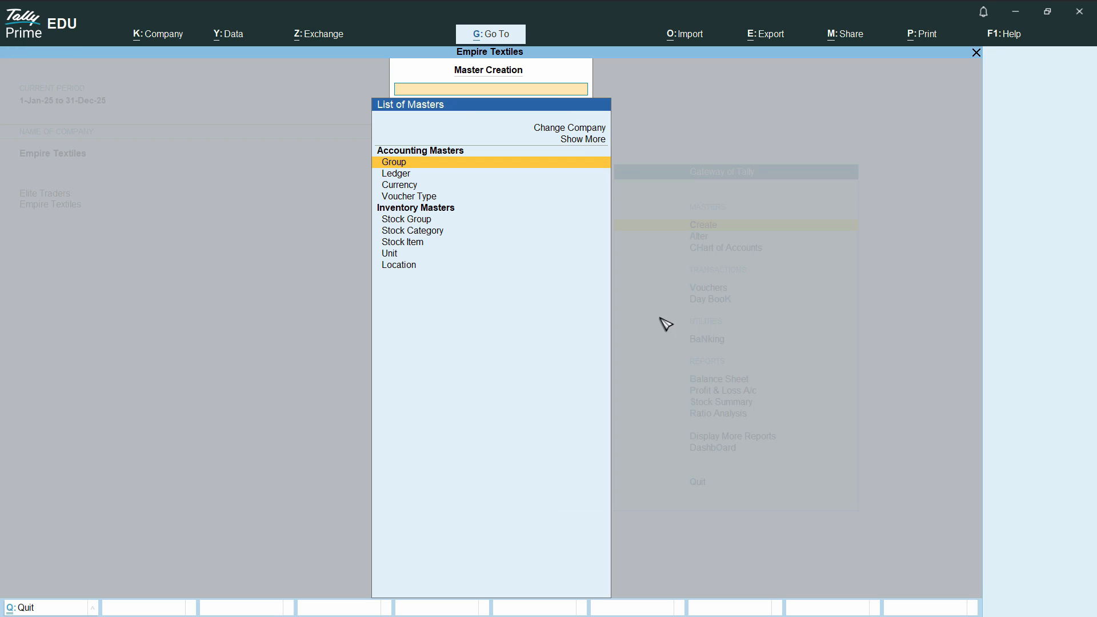
{"action": "left_click", "coordinate": [414, 245]}
{"action": "left_click", "coordinate": [415, 246]}
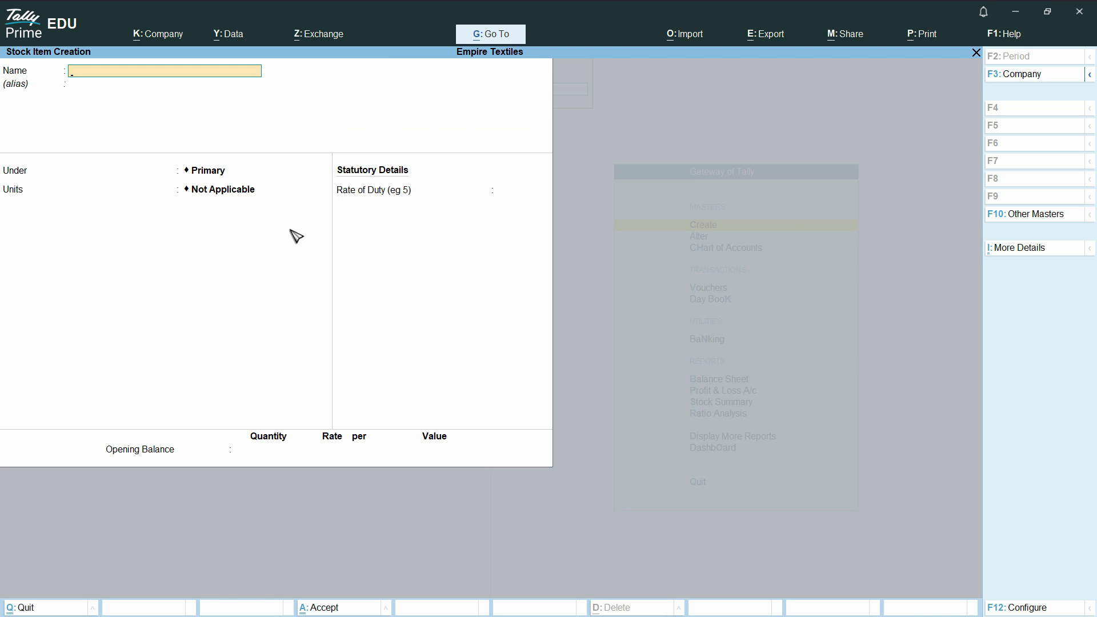
{"action": "type", "text": "Lmaps"}
{"action": "key", "text": "BackSpace"}
{"action": "key", "text": "BackSpace"}
{"action": "key", "text": "BackSpace"}
{"action": "key", "text": "BackSpace"}
{"action": "type", "text": "amp"}
{"action": "key", "text": "Return"}
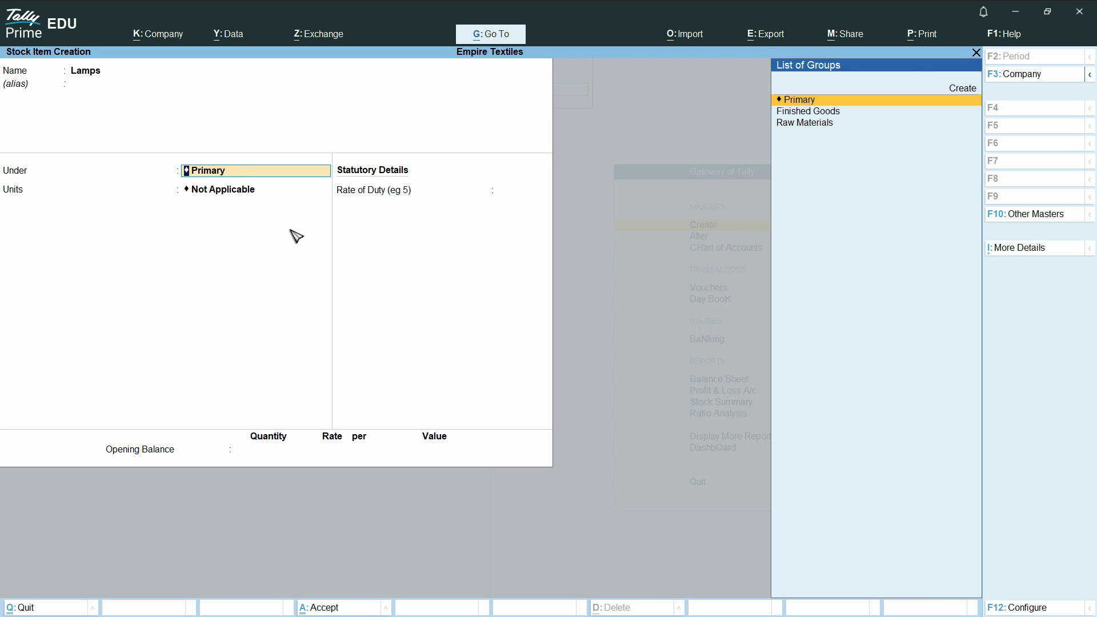
Step: Place the Lamps item under Finished Goods with unit E and leave its rate of duty empty
{"action": "key", "text": "Down"}
{"action": "key", "text": "Return"}
{"action": "type", "text": "E"}
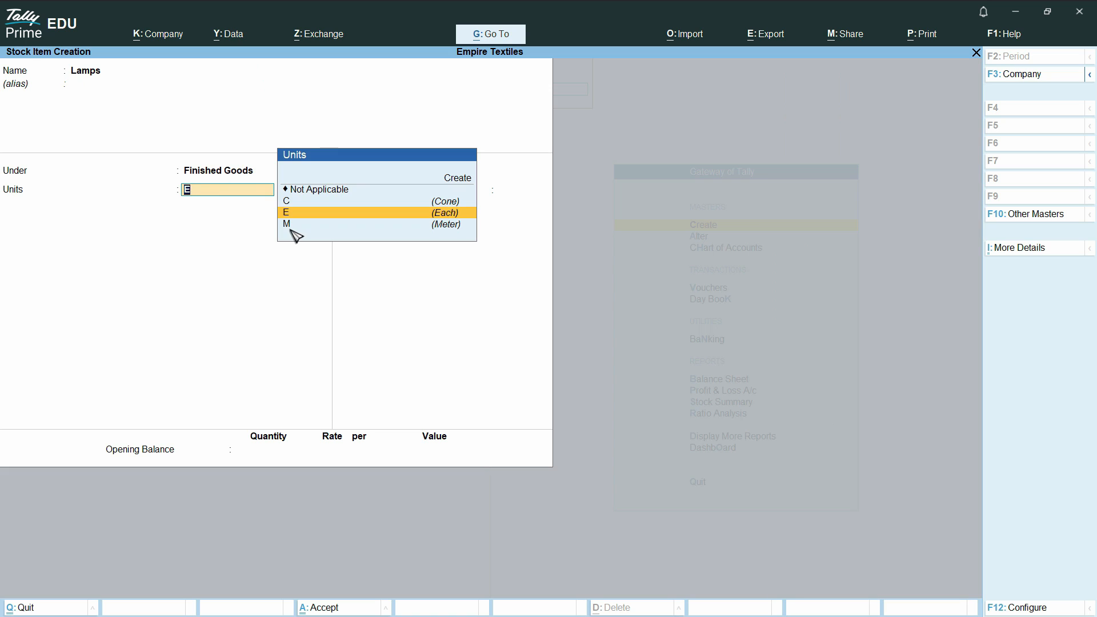
{"action": "key", "text": "Return"}
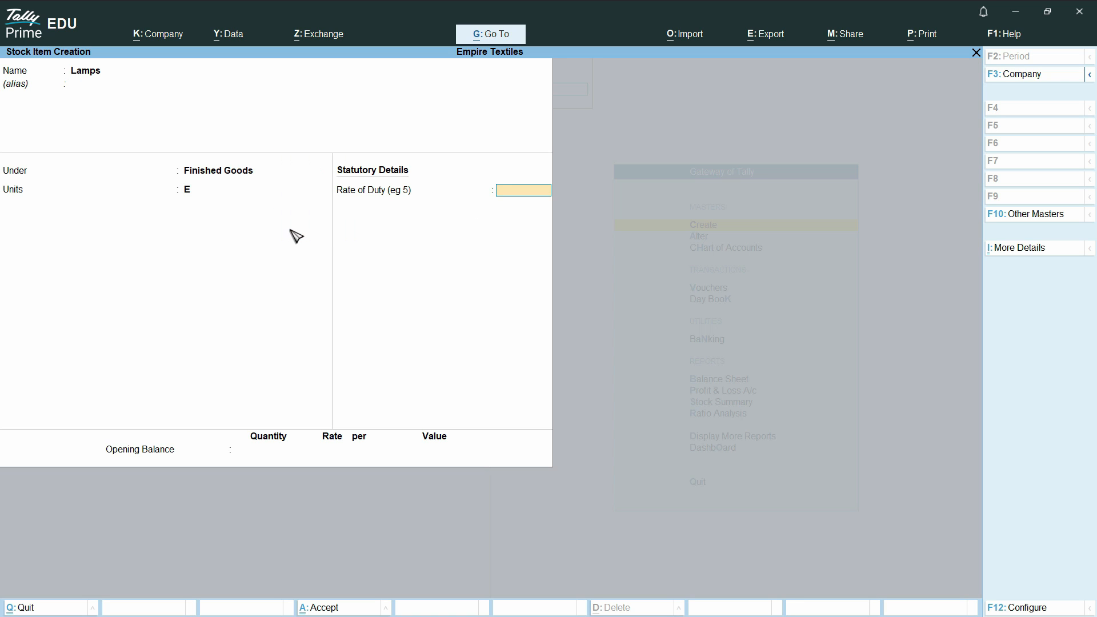
{"action": "key", "text": "Return"}
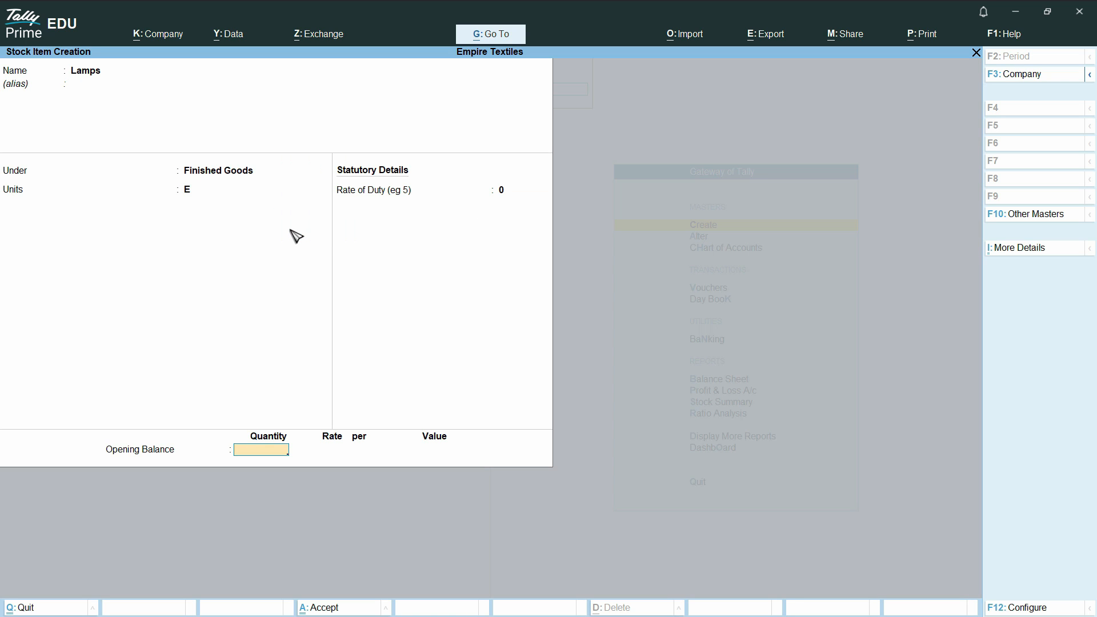
Step: Enter an opening quantity of 200 for Lamps and allocate 100 to New York at a rate of 5
{"action": "type", "text": "200"}
{"action": "key", "text": "Return"}
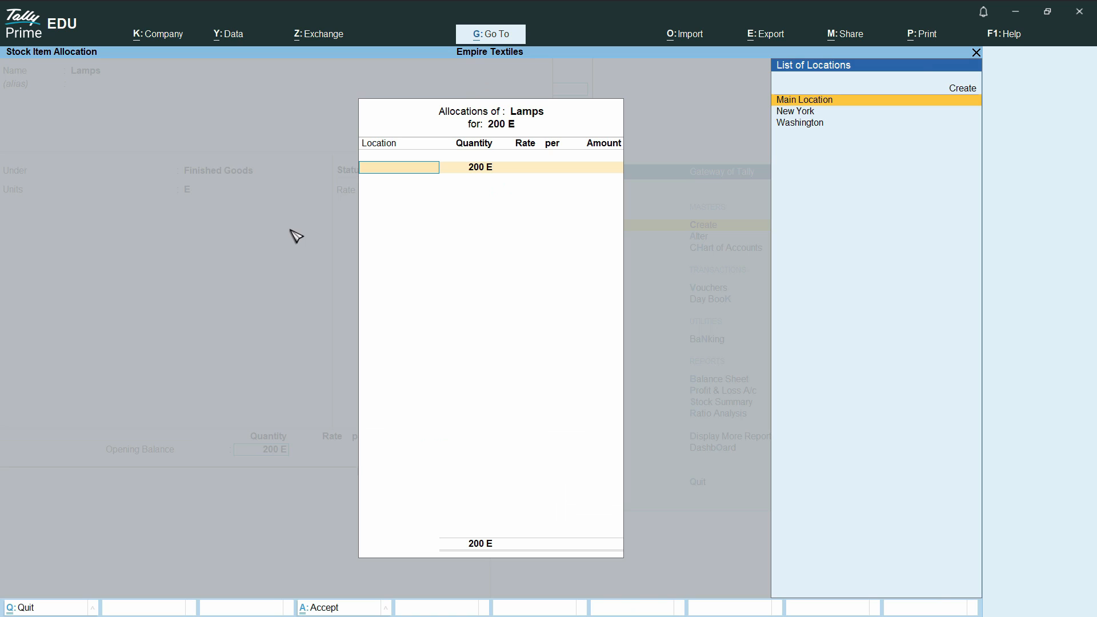
{"action": "key", "text": "Down"}
{"action": "key", "text": "Return"}
{"action": "type", "text": "100"}
{"action": "key", "text": "Return"}
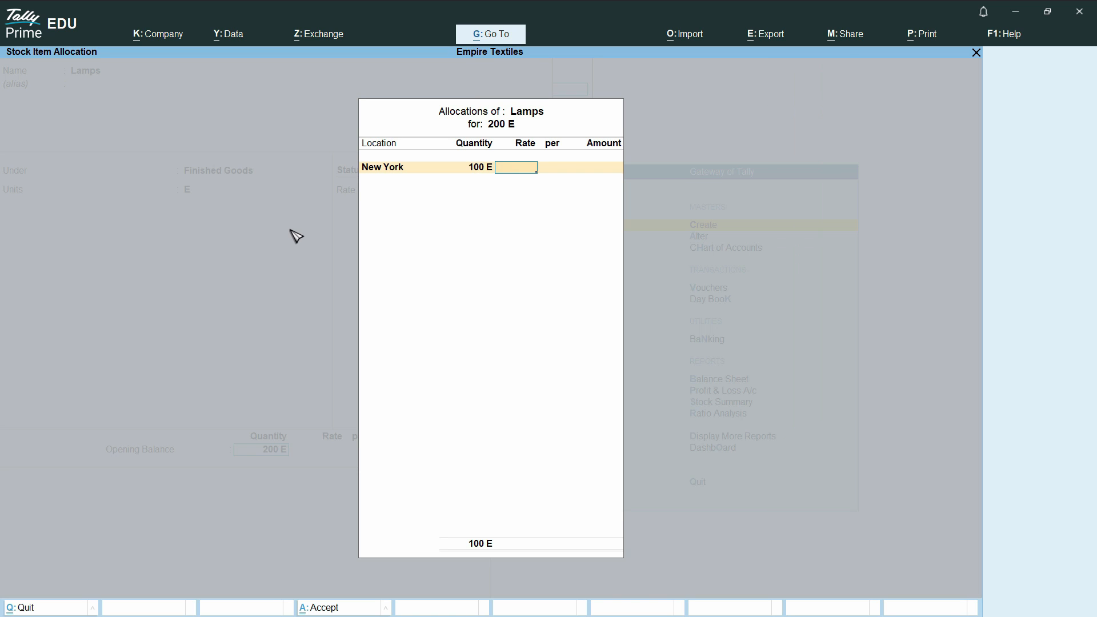
{"action": "type", "text": "5"}
{"action": "key", "text": "Return"}
{"action": "key", "text": "Return"}
{"action": "key", "text": "Return"}
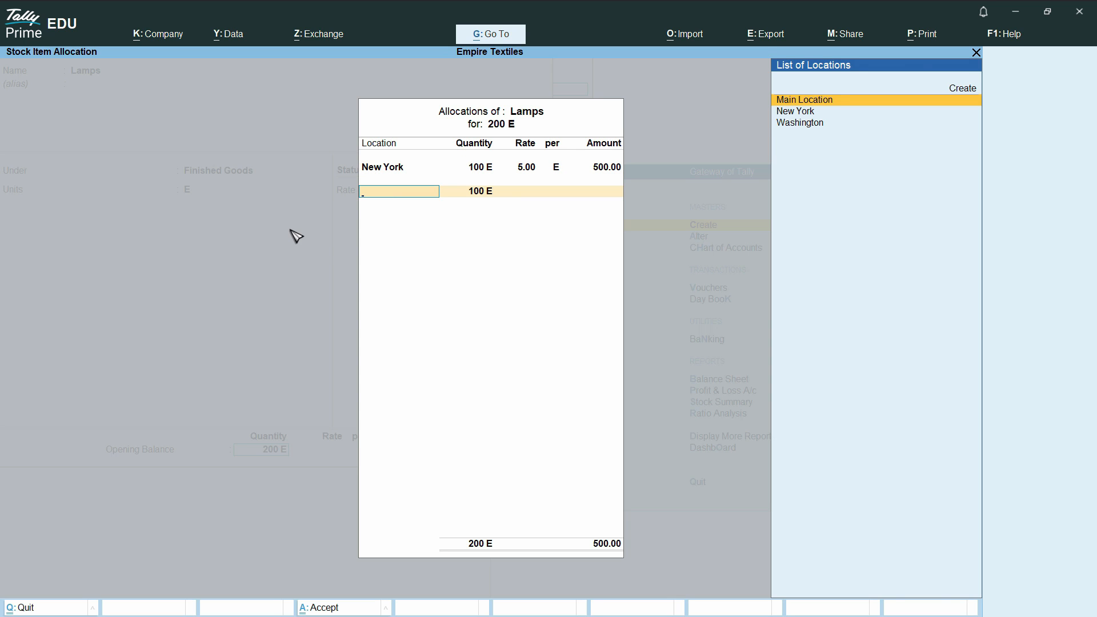
Step: Allocate the remaining 100 Lamps to Washington at a rate of 5 and save the stock item
{"action": "key", "text": "Down"}
{"action": "key", "text": "Down"}
{"action": "key", "text": "Return"}
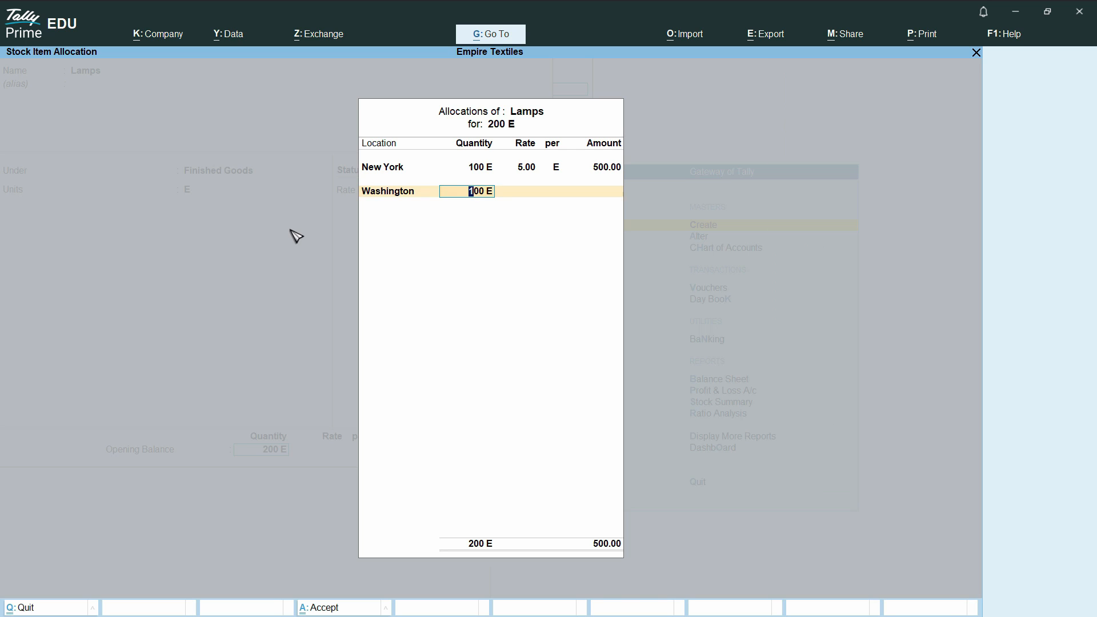
{"action": "key", "text": "Return"}
{"action": "type", "text": "5"}
{"action": "key", "text": "Return"}
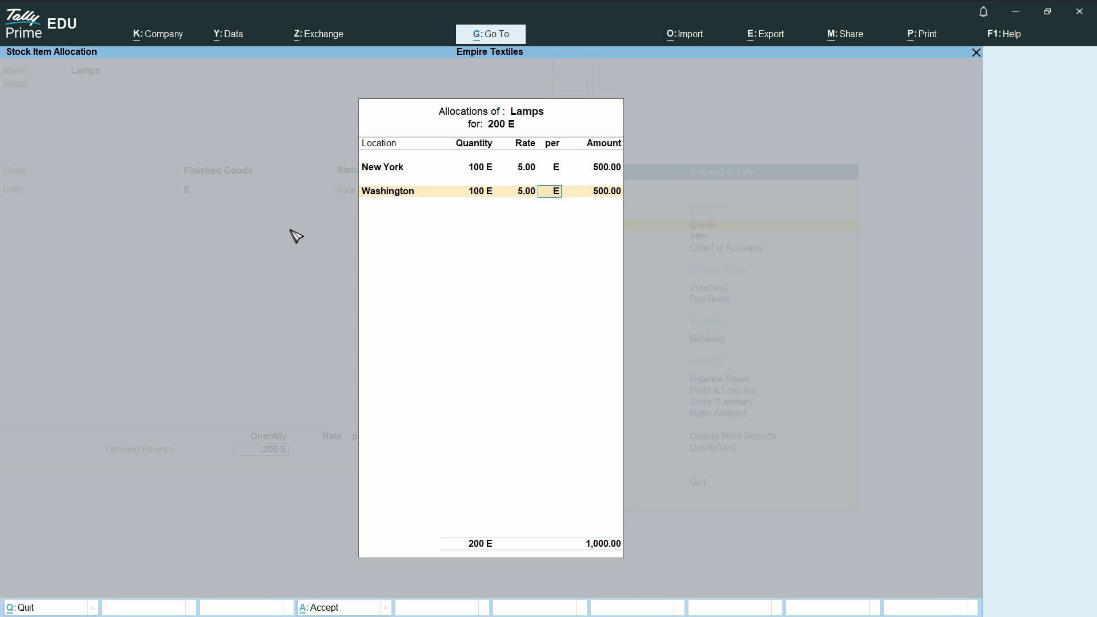
{"action": "key", "text": "Return"}
{"action": "key", "text": "Return"}
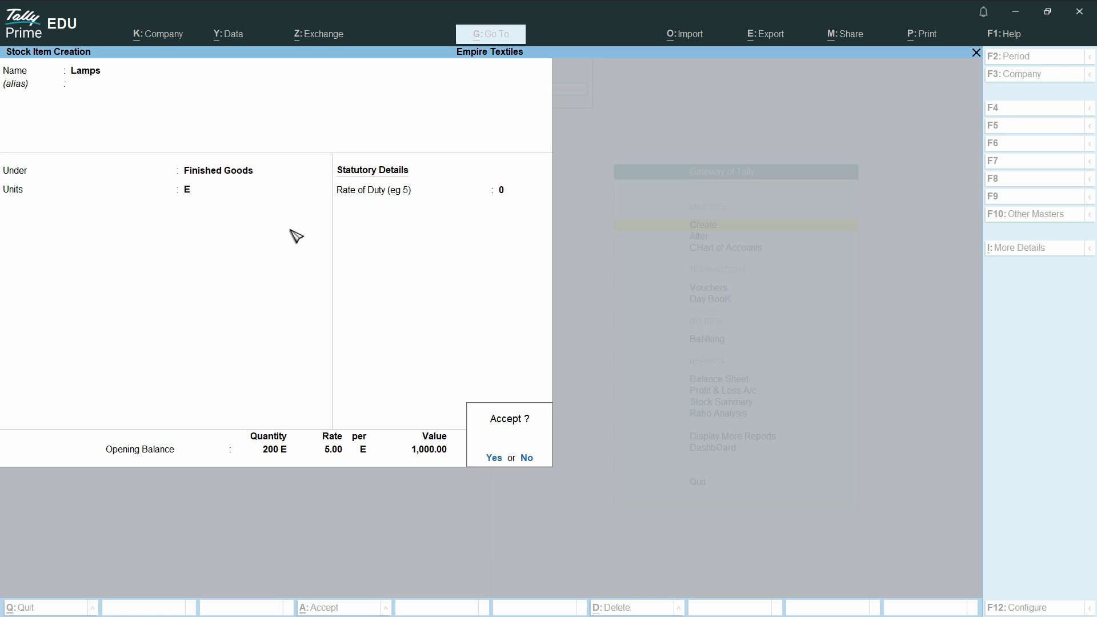
{"action": "key", "text": "Return"}
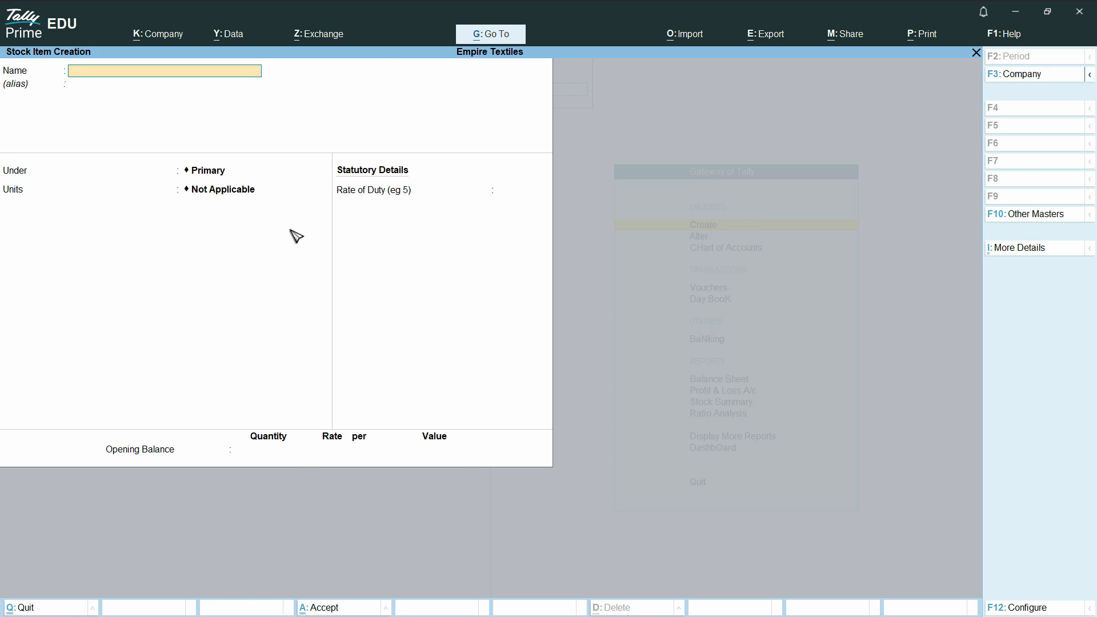
Step: Leave stock item creation and open the list of additional reports
{"action": "key", "text": "Escape"}
{"action": "key", "text": "Escape"}
{"action": "key", "text": "Down"}
{"action": "key", "text": "Down"}
{"action": "key", "text": "Down"}
{"action": "key", "text": "Down"}
{"action": "key", "text": "Down"}
{"action": "key", "text": "Down"}
{"action": "key", "text": "Down"}
{"action": "key", "text": "Down"}
{"action": "key", "text": "Down"}
{"action": "key", "text": "Down"}
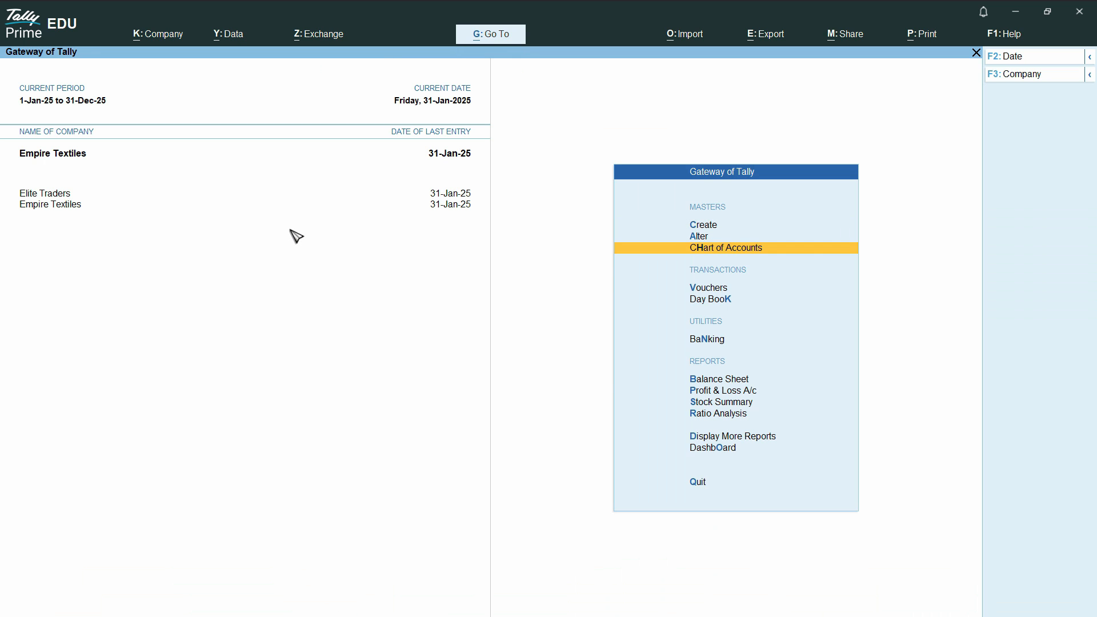
{"action": "key", "text": "Return"}
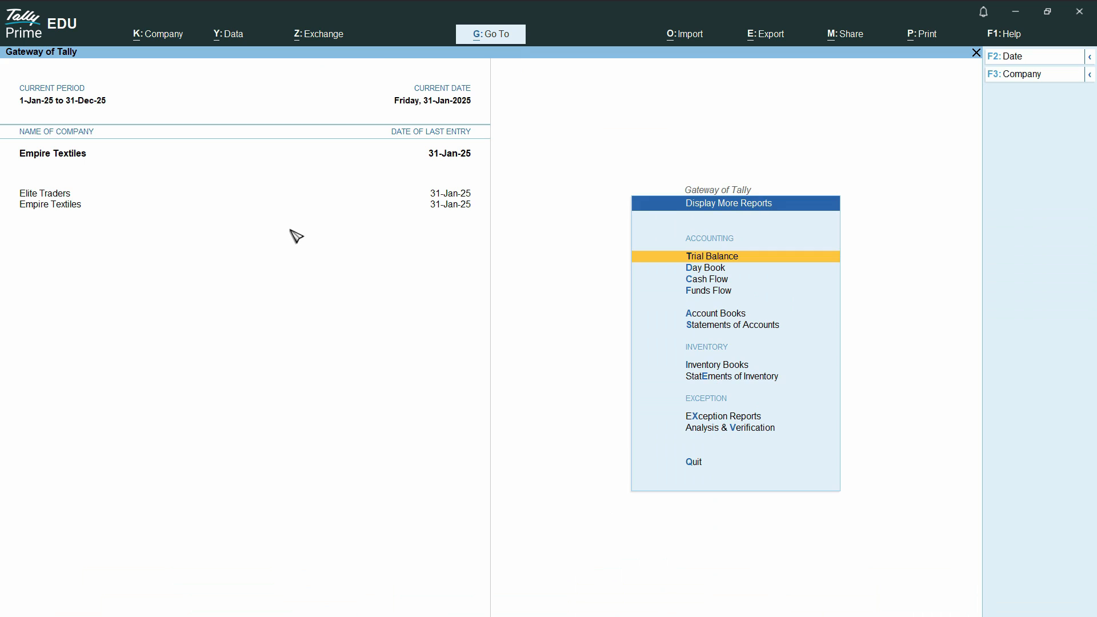
Step: Open the Inventory Books among the inventory reports
{"action": "key", "text": "Down"}
{"action": "key", "text": "Down"}
{"action": "key", "text": "Down"}
{"action": "key", "text": "Down"}
{"action": "key", "text": "Down"}
{"action": "key", "text": "Down"}
{"action": "key", "text": "Down"}
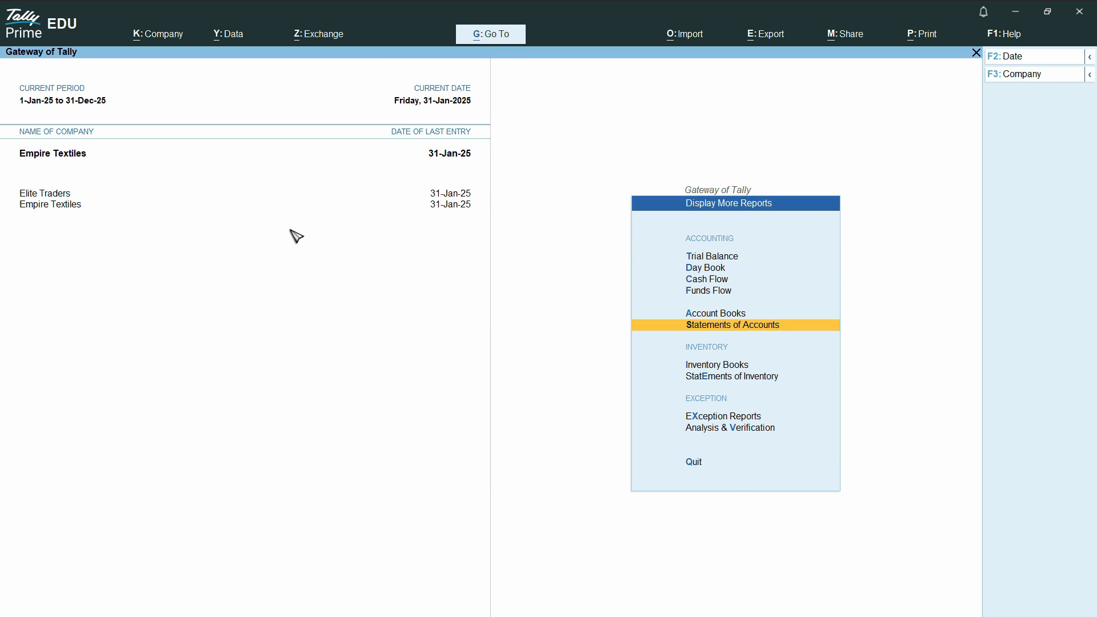
{"action": "key", "text": "Up"}
{"action": "key", "text": "Return"}
Step: View the location summary for New York and look into its Finished Goods stock
{"action": "key", "text": "Down"}
{"action": "key", "text": "Down"}
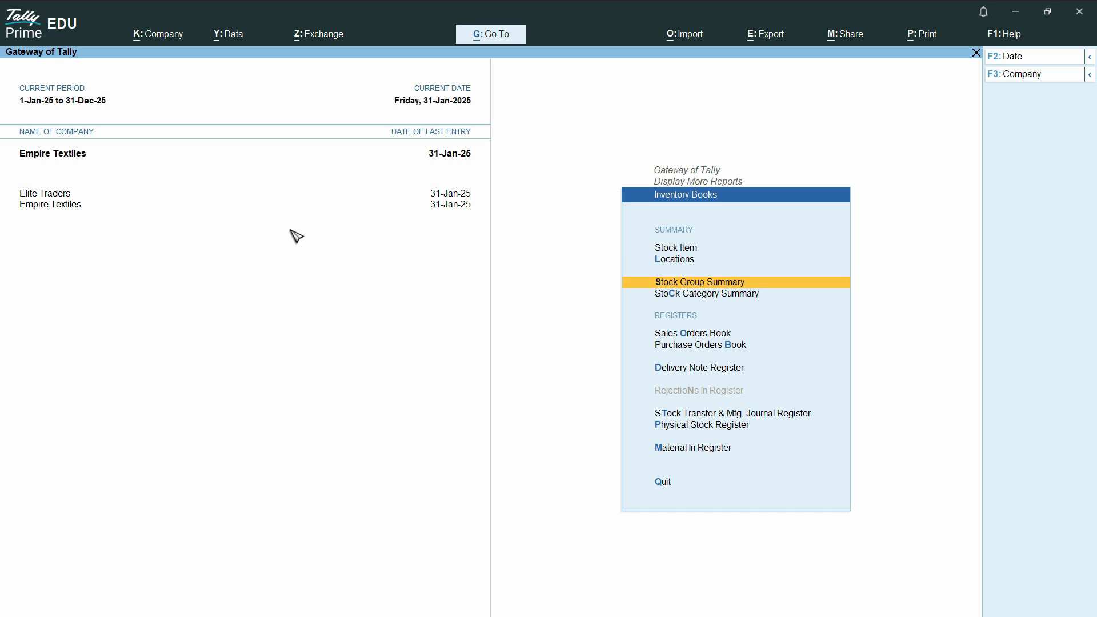
{"action": "key", "text": "Up"}
{"action": "key", "text": "Return"}
{"action": "key", "text": "Down"}
{"action": "key", "text": "Down"}
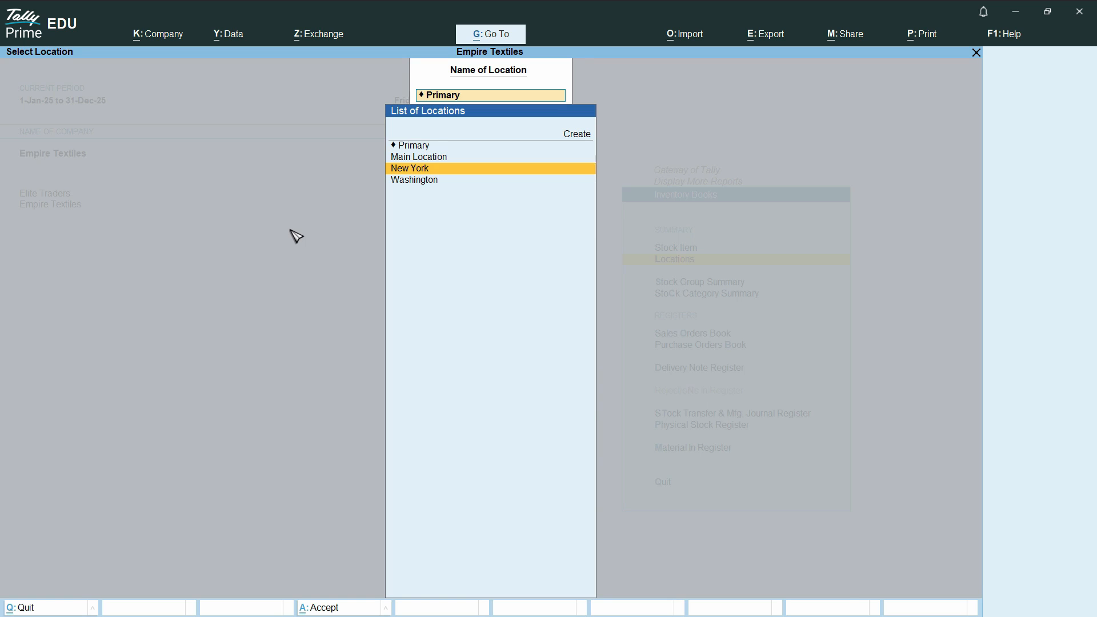
{"action": "key", "text": "Return"}
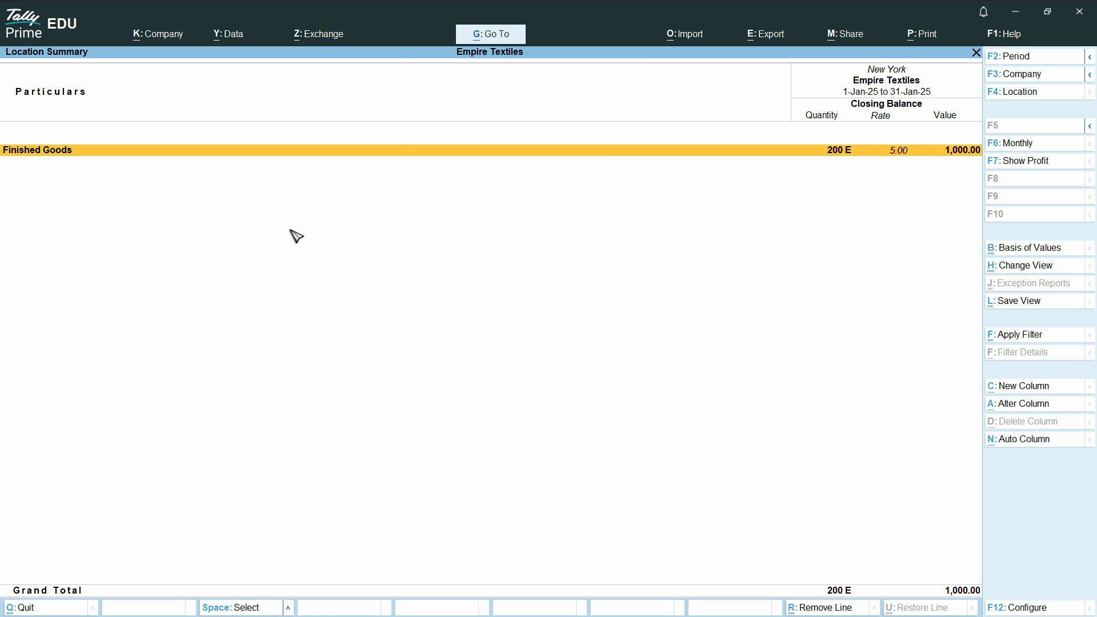
{"action": "key", "text": "Return"}
{"action": "key", "text": "Escape"}
Step: Switch the location summary to Washington and look into its Finished Goods stock
{"action": "key", "text": "F4"}
{"action": "key", "text": "Down"}
{"action": "key", "text": "Return"}
{"action": "key", "text": "Return"}
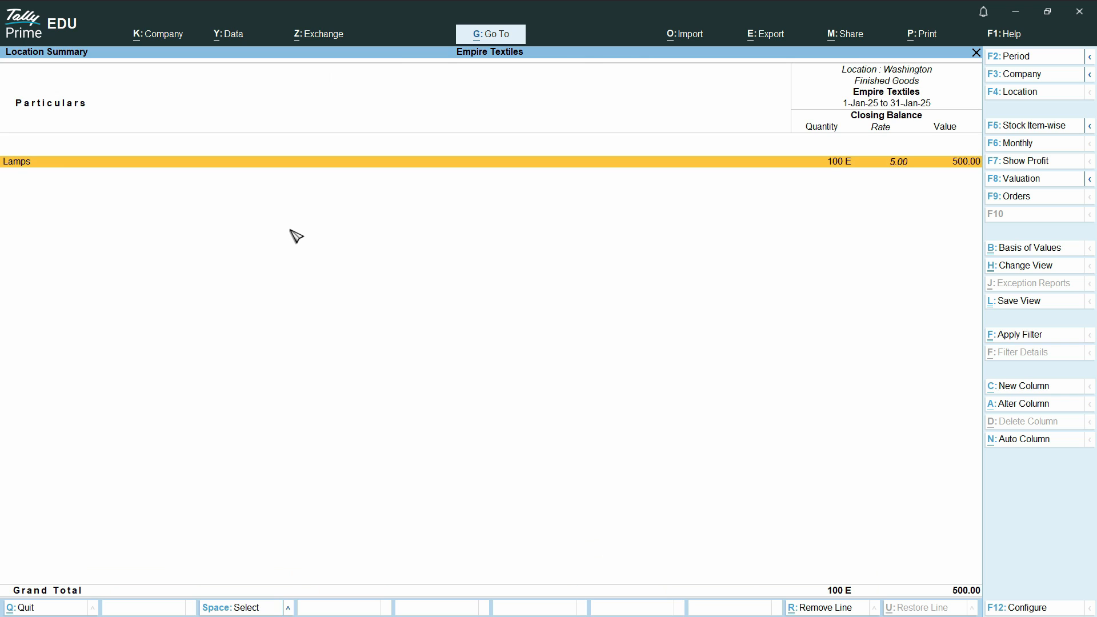
{"action": "key", "text": "Escape"}
Step: Switch the location summary to Main Location and review its sub-locations and stock groups
{"action": "key", "text": "F4"}
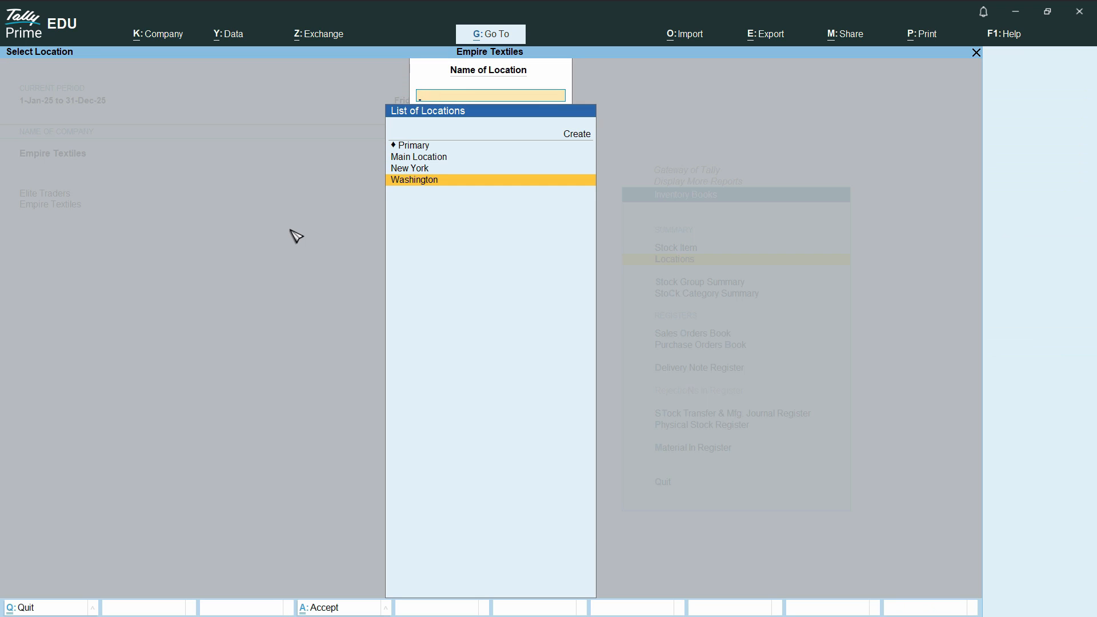
{"action": "key", "text": "Up"}
{"action": "key", "text": "Up"}
{"action": "key", "text": "Return"}
{"action": "key", "text": "Down"}
{"action": "key", "text": "Down"}
{"action": "key", "text": "Up"}
{"action": "key", "text": "Up"}
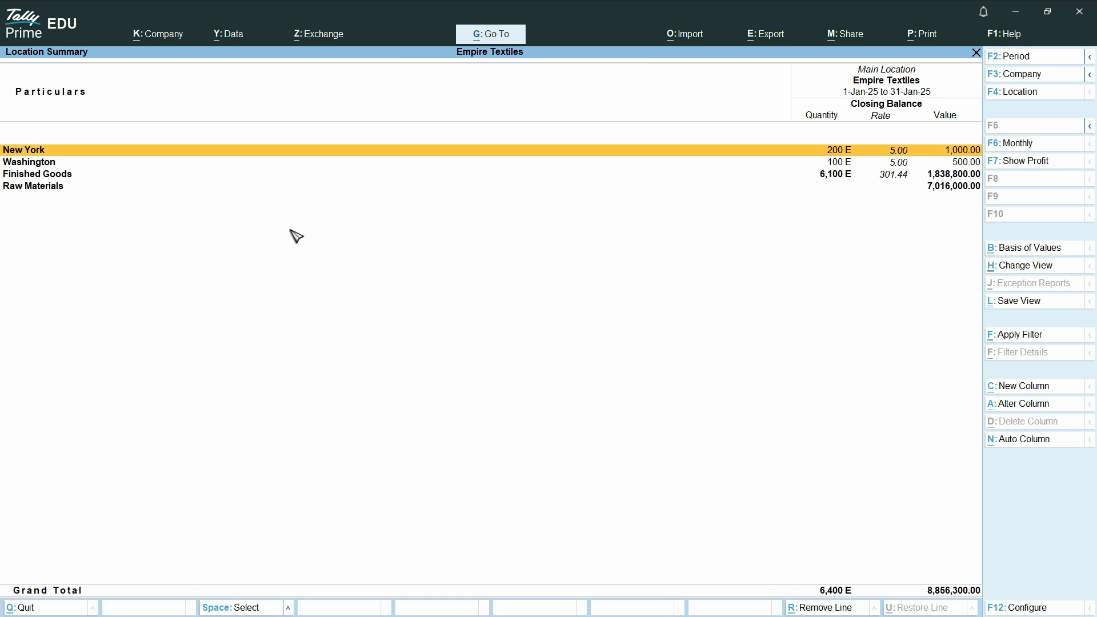
{"action": "key", "text": "Down"}
{"action": "key", "text": "Down"}
{"action": "key", "text": "Down"}
{"action": "key", "text": "Home"}
{"action": "key", "text": "Down"}
{"action": "key", "text": "Down"}
{"action": "key", "text": "Down"}
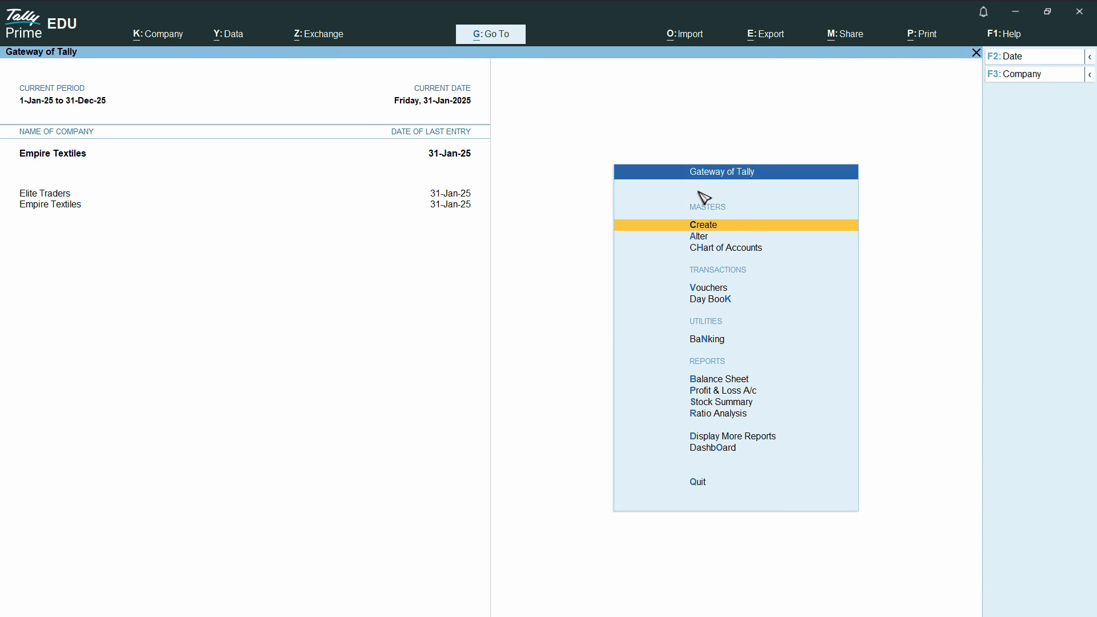
Step: Start a purchase voucher with supplier invoice number 551 dated 31-Jan-25 and Apex Enterprises as the party account
{"action": "left_click", "coordinate": [711, 289]}
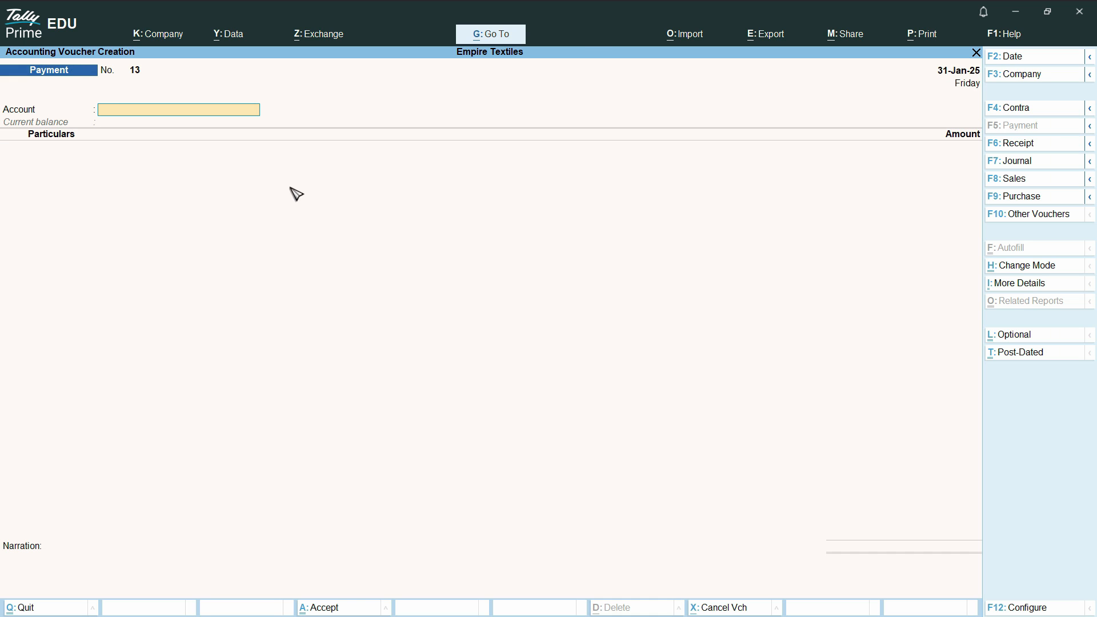
{"action": "left_click", "coordinate": [1025, 197]}
{"action": "type", "text": "551"}
{"action": "key", "text": "Return"}
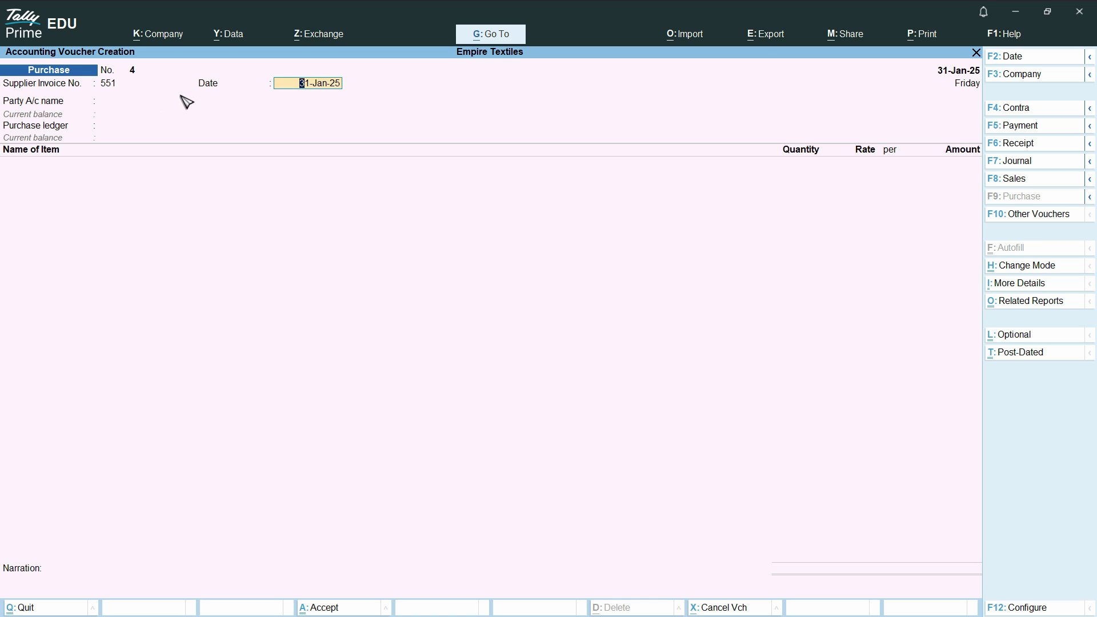
{"action": "key", "text": "Return"}
{"action": "key", "text": "Return"}
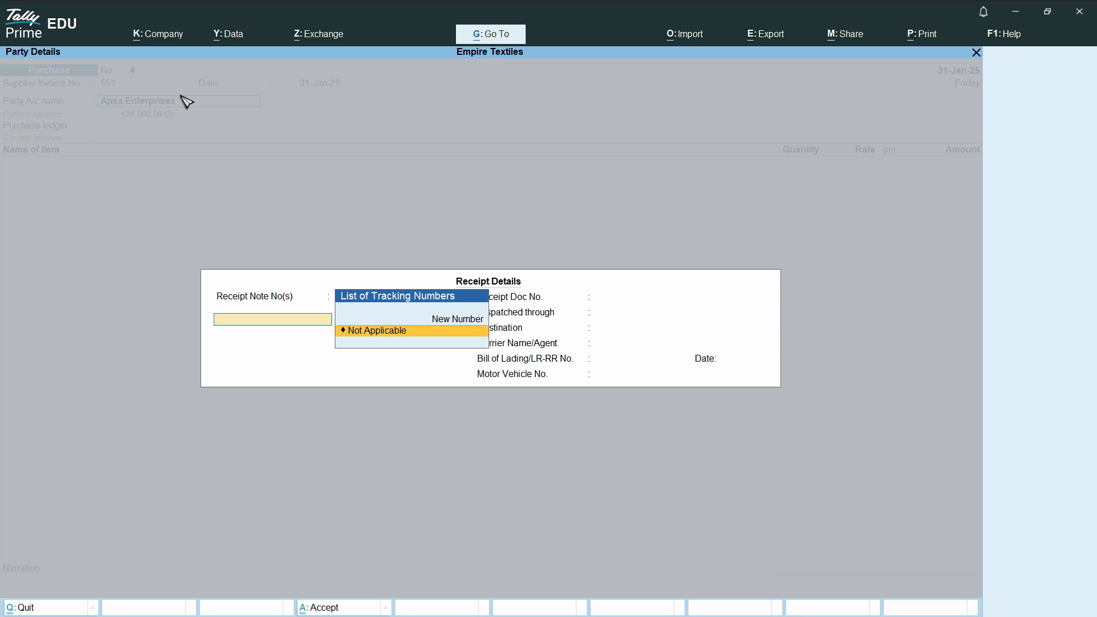
Step: Accept the receipt details with no receipt note, keep the default supplier details, and use Purchases as the purchase ledger
{"action": "key", "text": "Return"}
{"action": "key", "text": "Return"}
{"action": "key", "text": "Return"}
{"action": "key", "text": "Return"}
{"action": "key", "text": "Return"}
{"action": "key", "text": "Return"}
{"action": "key", "text": "Return"}
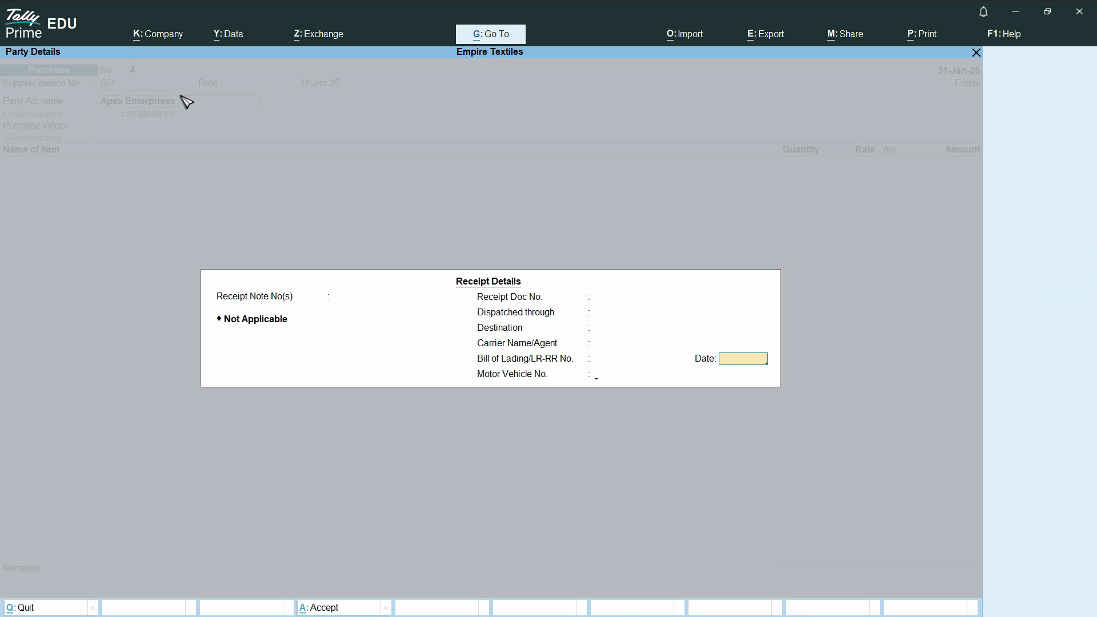
{"action": "key", "text": "Return"}
{"action": "key", "text": "Return"}
{"action": "key", "text": "Return"}
{"action": "key", "text": "Return"}
{"action": "key", "text": "Return"}
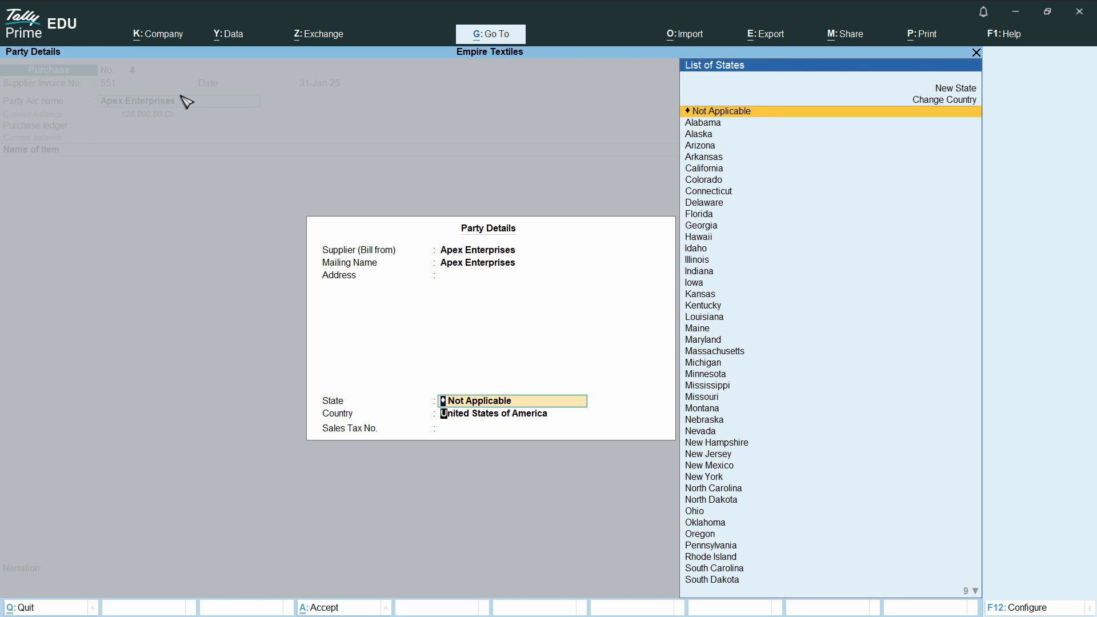
{"action": "key", "text": "Return"}
{"action": "key", "text": "Return"}
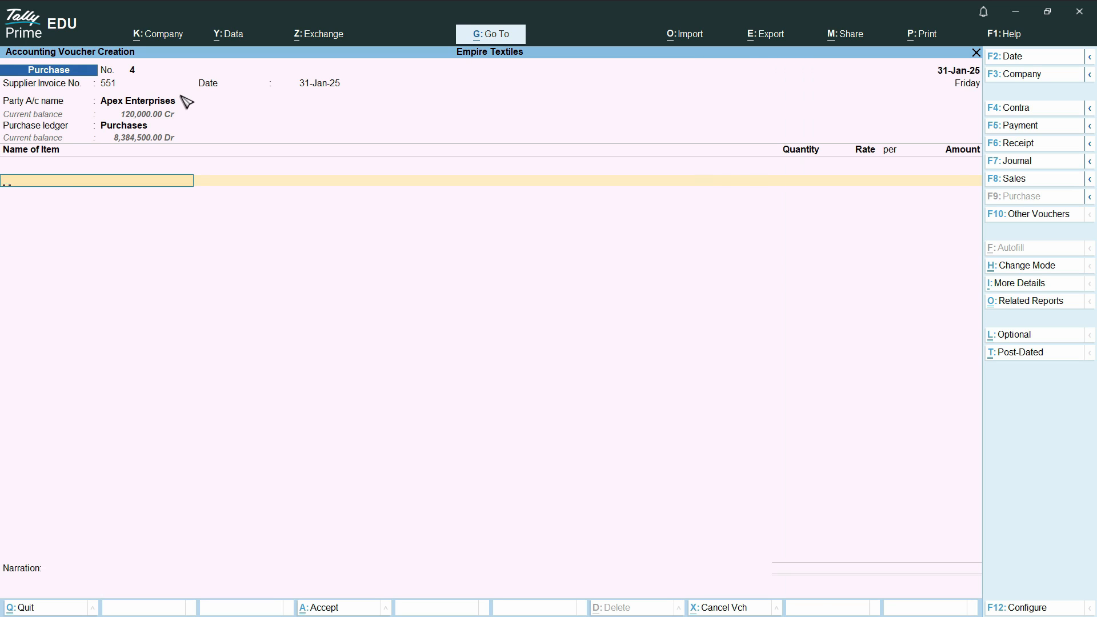
Step: Add the Lamps stock item with tracking and order numbers Not Applicable, and allocate it to the New York location
{"action": "type", "text": "Lamps"}
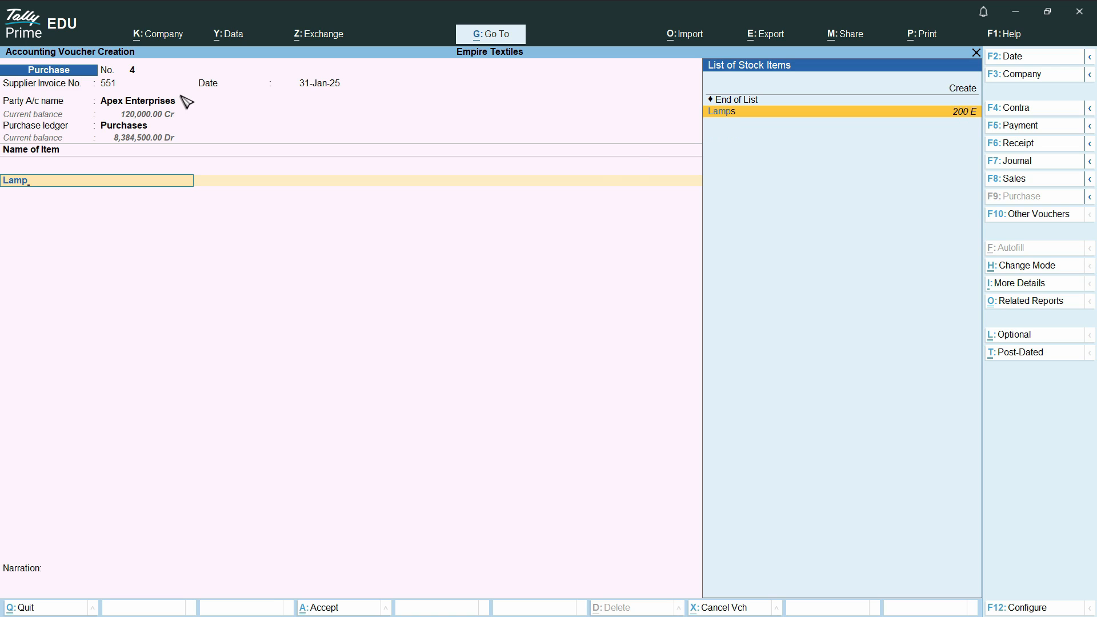
{"action": "key", "text": "Return"}
{"action": "key", "text": "Return"}
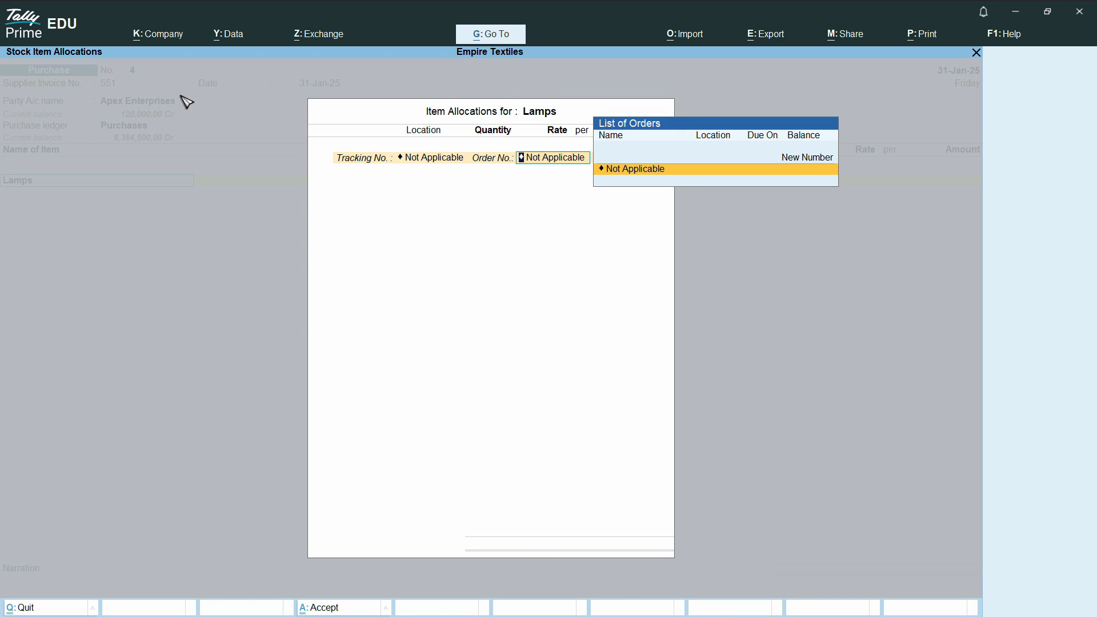
{"action": "key", "text": "Return"}
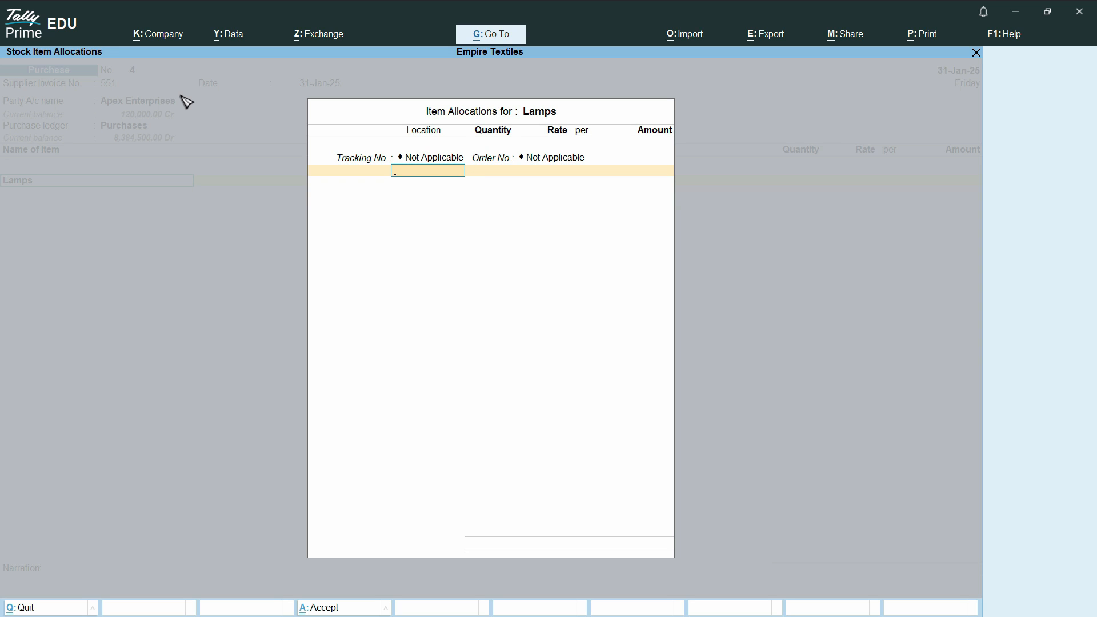
{"action": "type", "text": "New"}
{"action": "key", "text": "Return"}
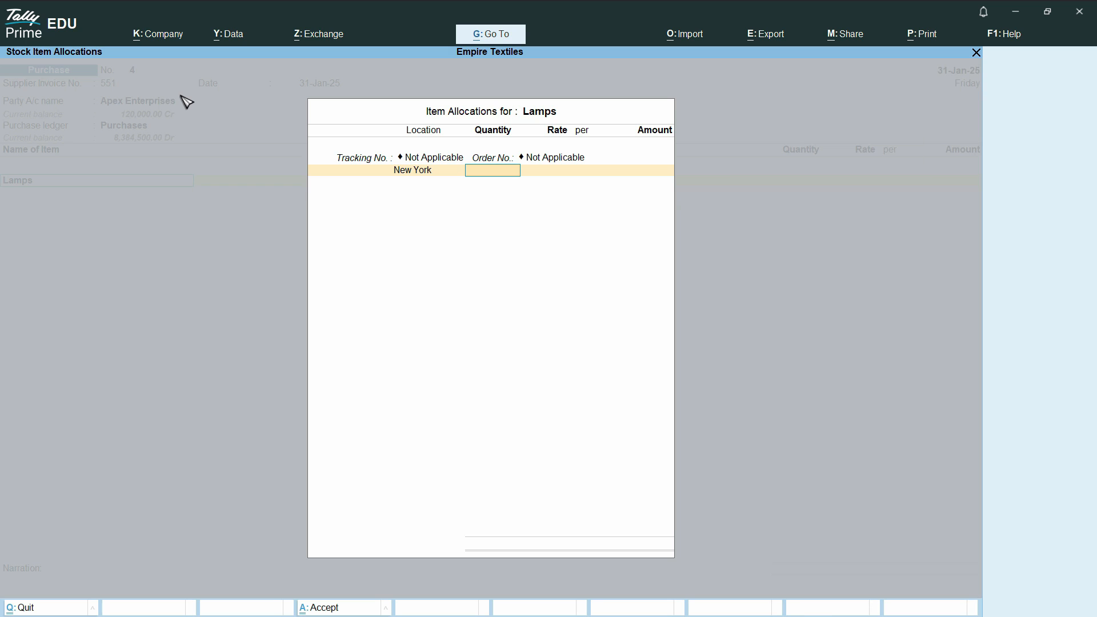
Step: Enter a quantity of 150 at a rate of 5.00 for the New York allocation and save the purchase voucher
{"action": "type", "text": "150"}
{"action": "key", "text": "Return"}
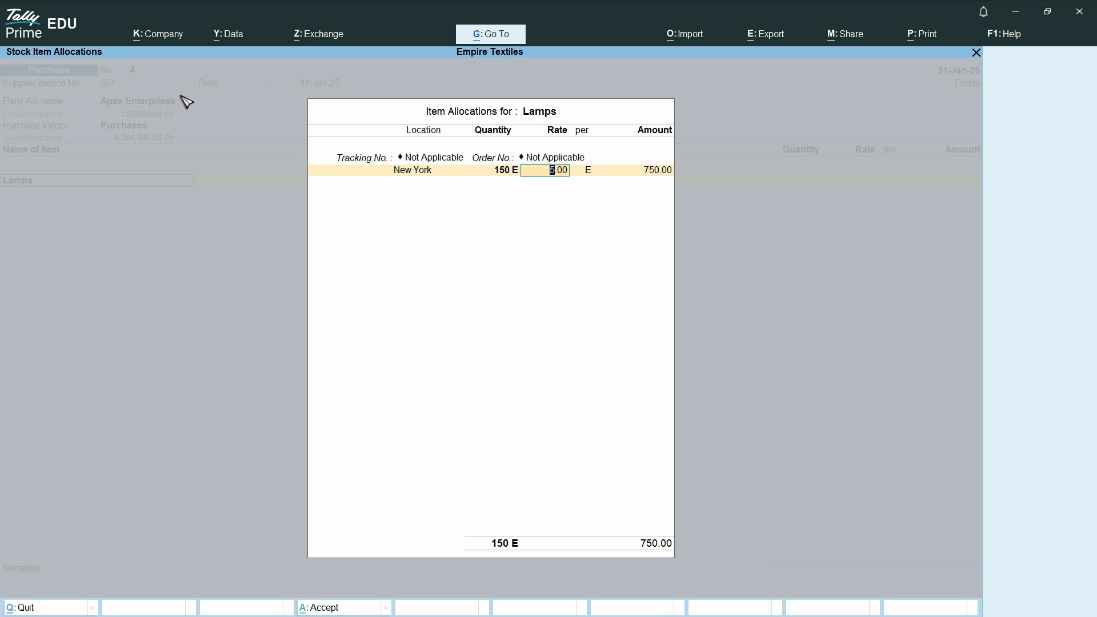
{"action": "key", "text": "Return"}
{"action": "key", "text": "Return"}
{"action": "key", "text": "Return"}
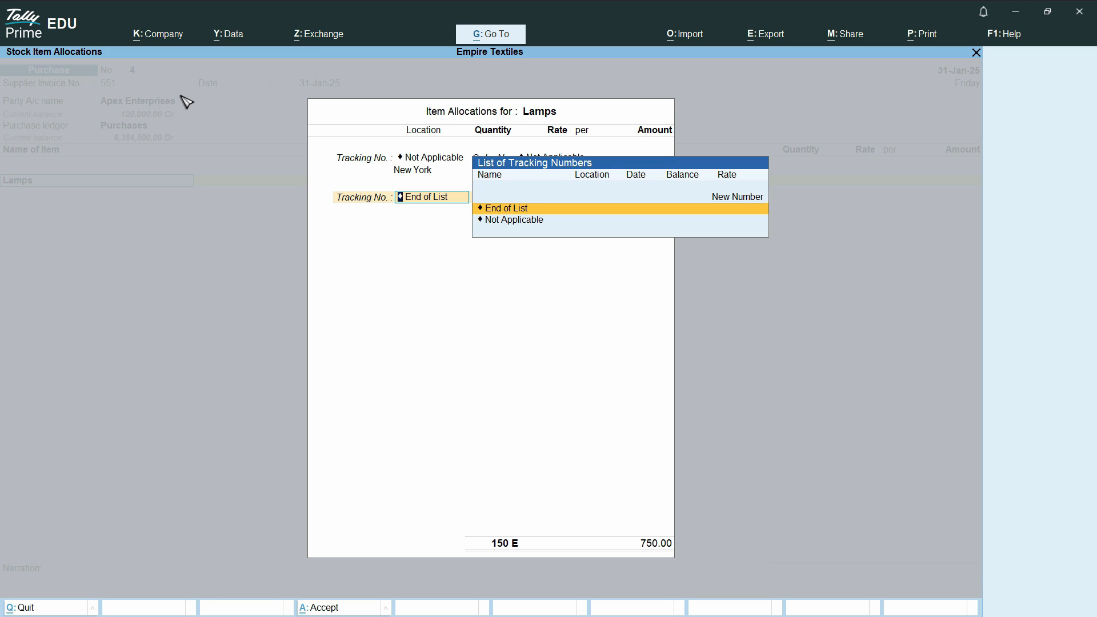
{"action": "key", "text": "Return"}
{"action": "key", "text": "Return"}
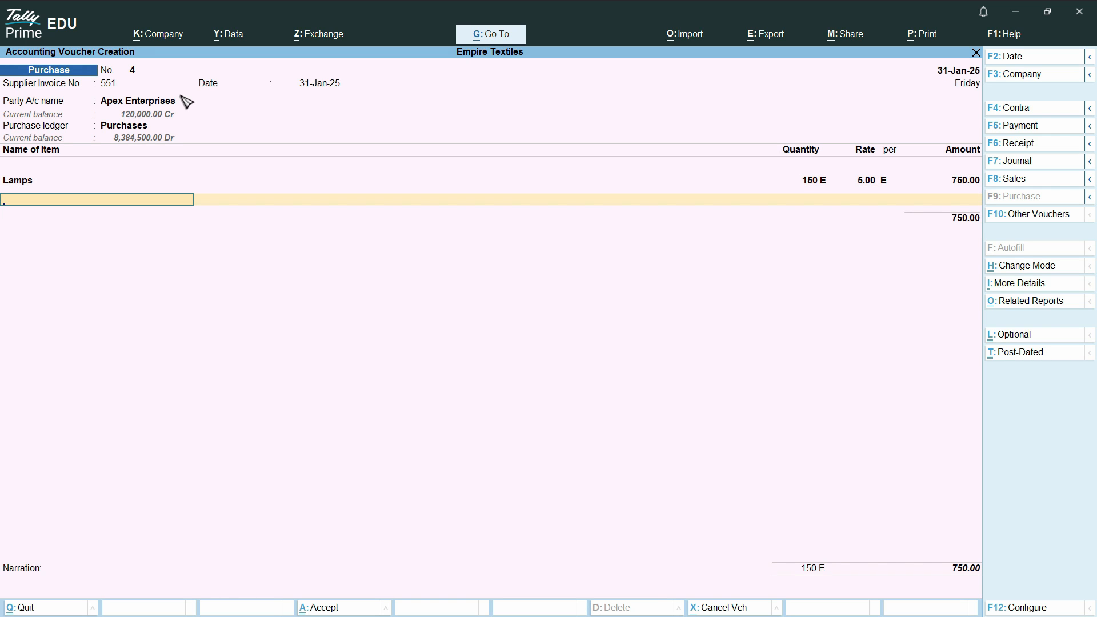
{"action": "key", "text": "ctrl"}
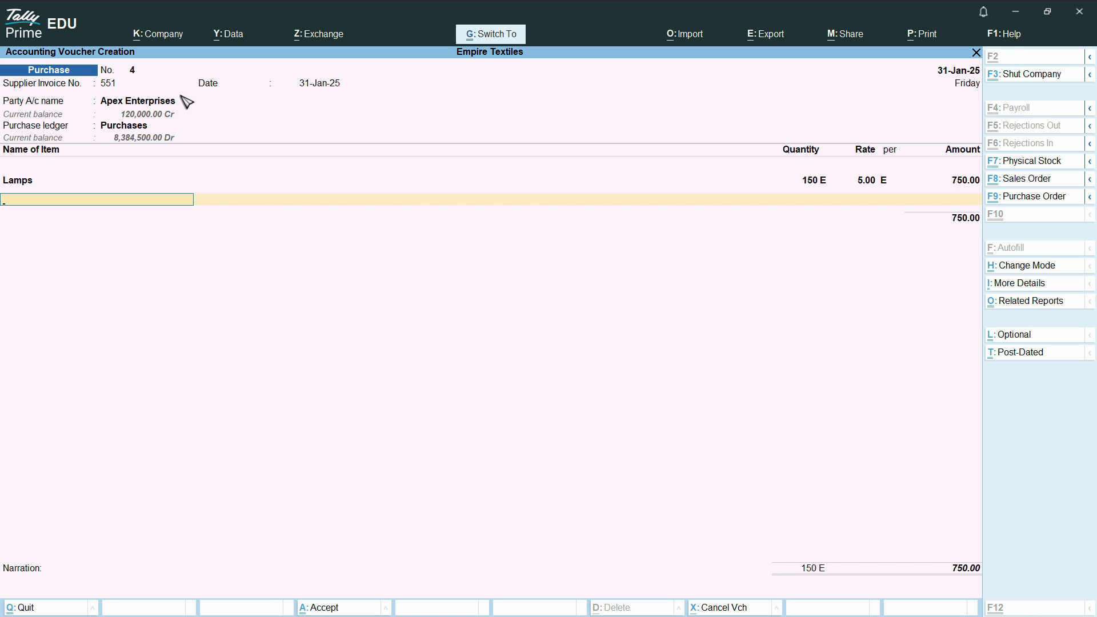
{"action": "key", "text": "ctrl+a"}
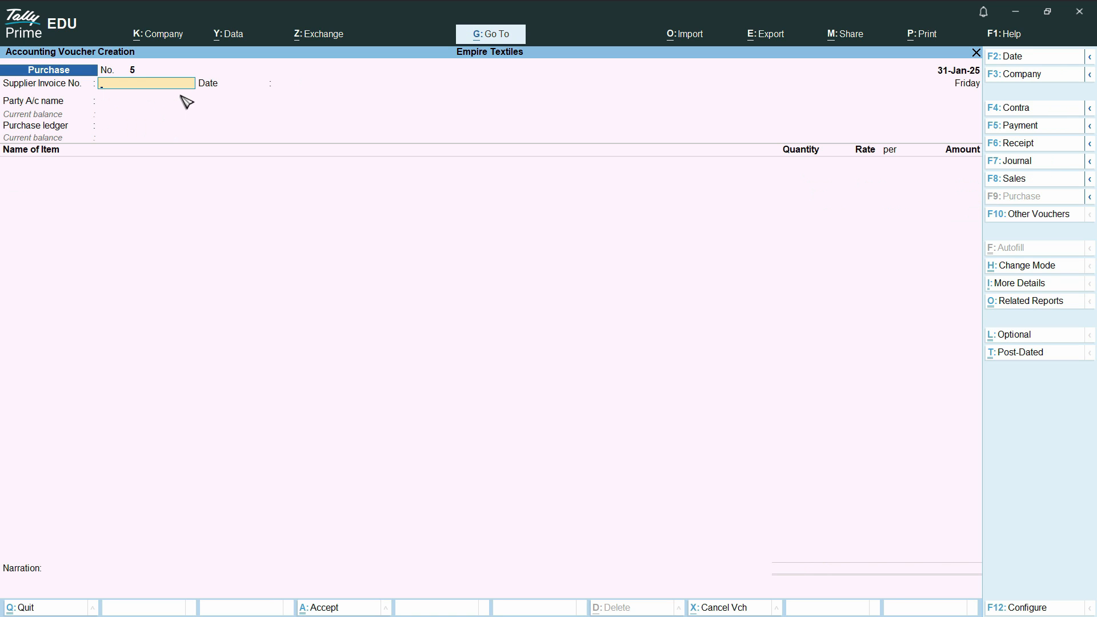
Step: Leave voucher entry and open the Inventory Books reports
{"action": "key", "text": "Escape"}
{"action": "key", "text": "Down"}
{"action": "key", "text": "Down"}
{"action": "key", "text": "Down"}
{"action": "key", "text": "Down"}
{"action": "key", "text": "Down"}
{"action": "key", "text": "Down"}
{"action": "key", "text": "Down"}
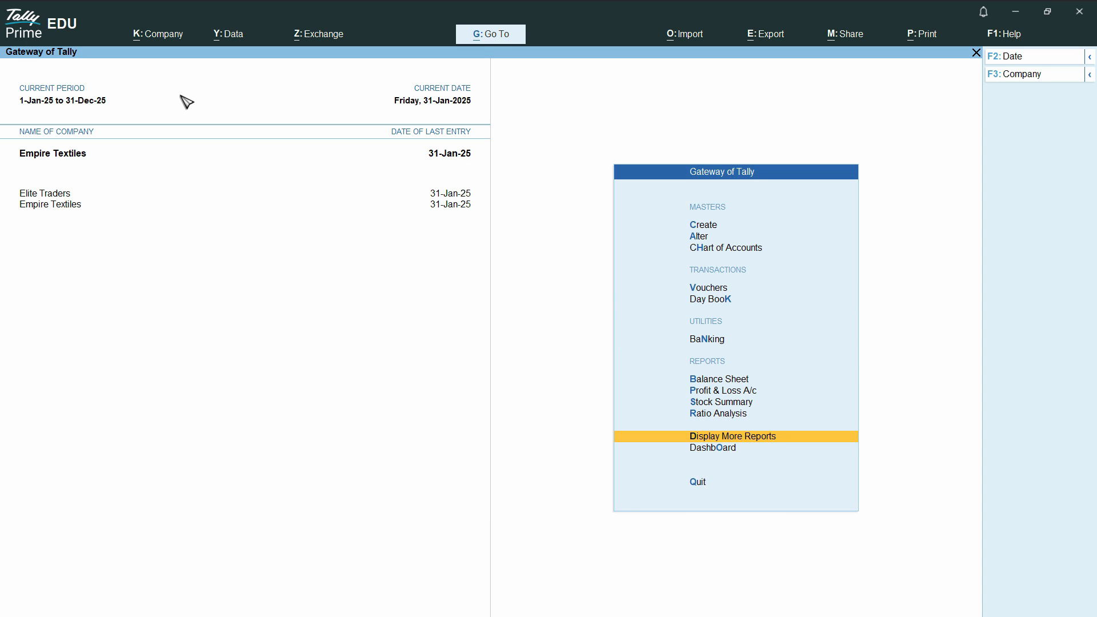
{"action": "key", "text": "Return"}
{"action": "key", "text": "Down"}
{"action": "key", "text": "Down"}
{"action": "key", "text": "Down"}
{"action": "key", "text": "Down"}
{"action": "key", "text": "Down"}
{"action": "key", "text": "Down"}
{"action": "key", "text": "Down"}
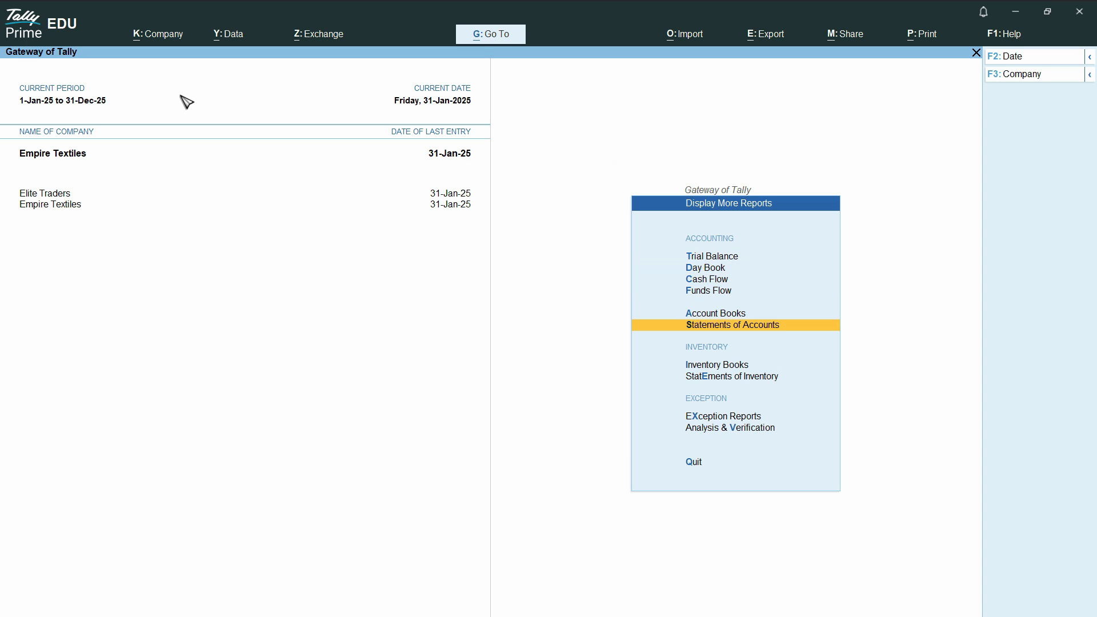
{"action": "key", "text": "Up"}
{"action": "key", "text": "Return"}
Step: Open the location summary for New York
{"action": "key", "text": "Down"}
{"action": "key", "text": "Return"}
{"action": "key", "text": "Down"}
{"action": "key", "text": "Down"}
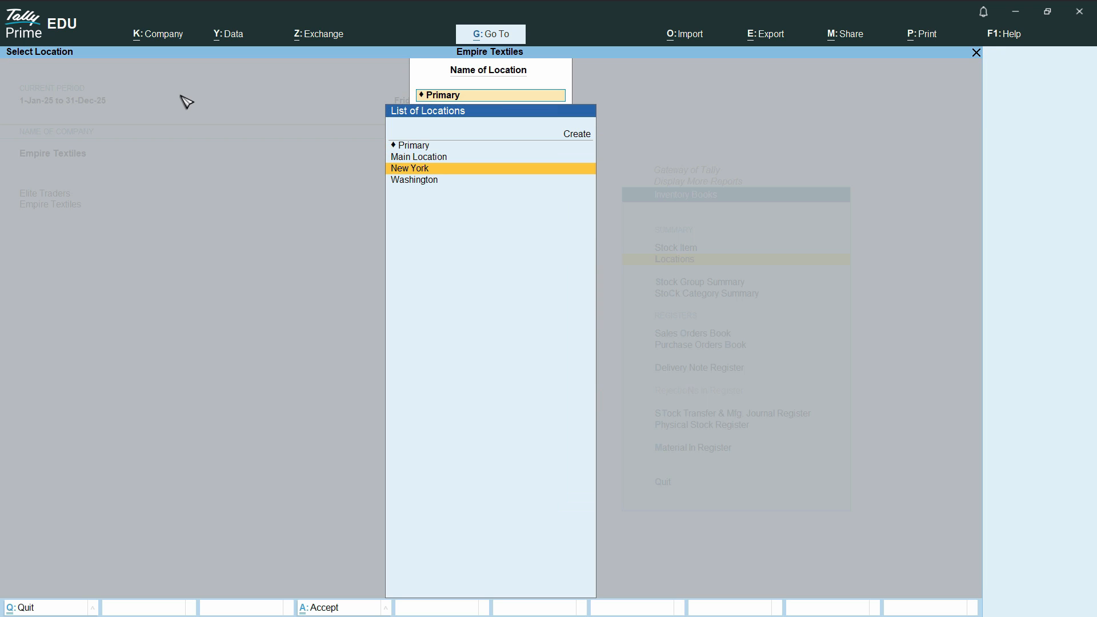
{"action": "key", "text": "Return"}
Step: Look into the Lamps stock under Finished Goods, down to its January vouchers
{"action": "key", "text": "Return"}
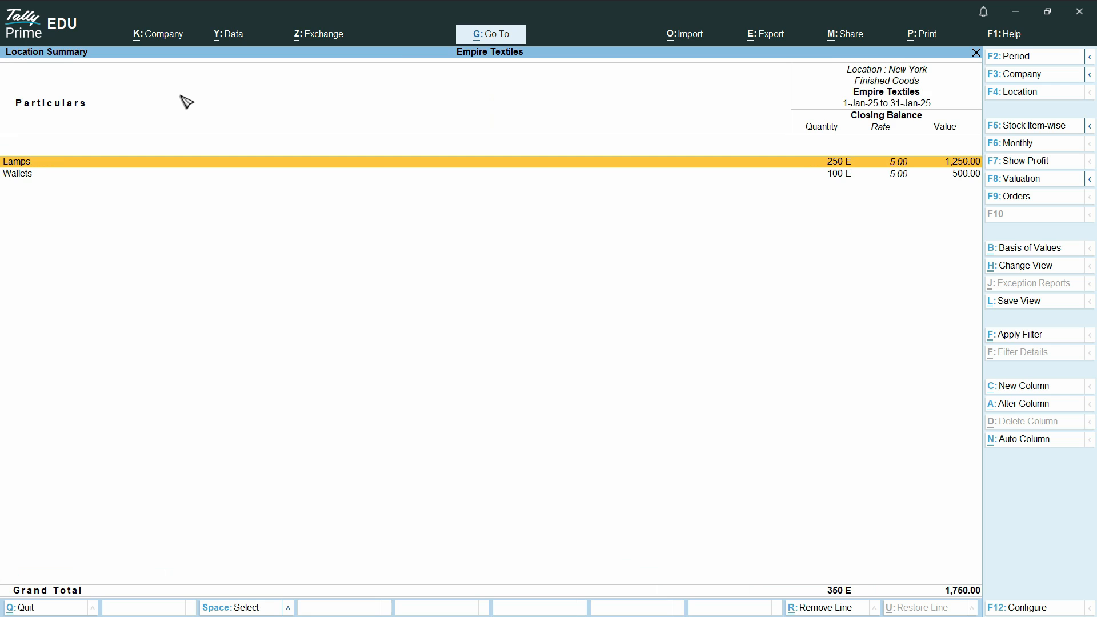
{"action": "key", "text": "Return"}
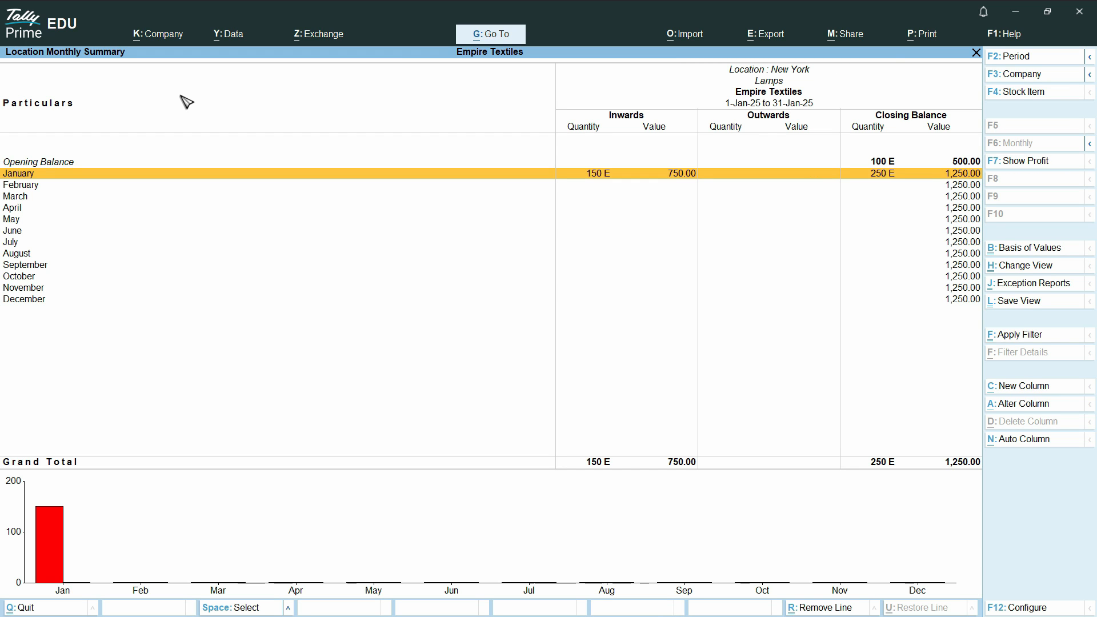
{"action": "left_click", "coordinate": [602, 179]}
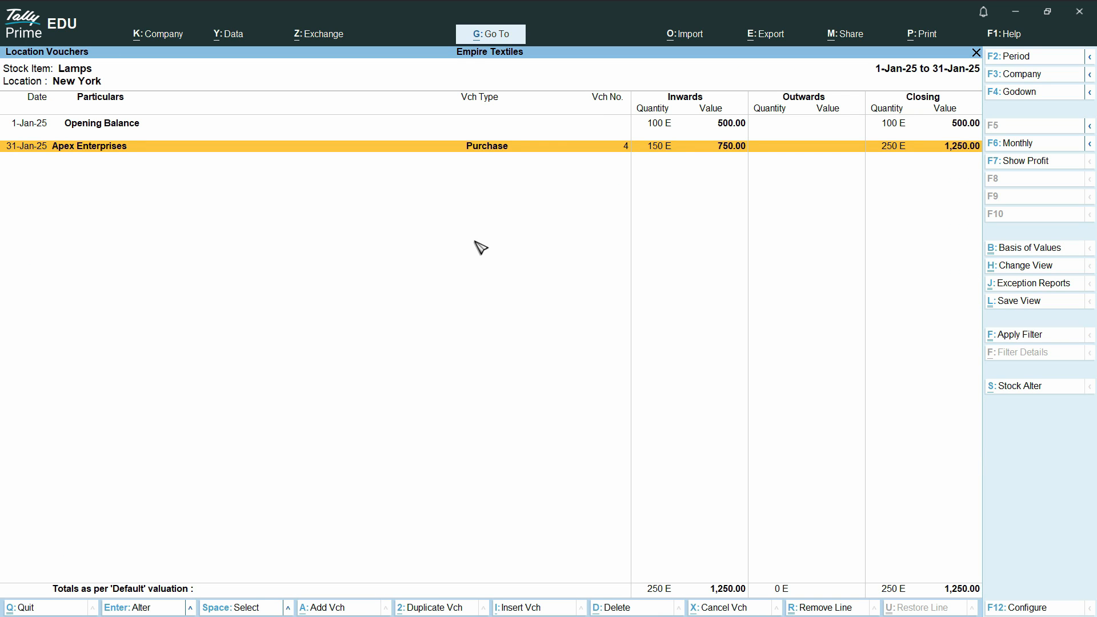